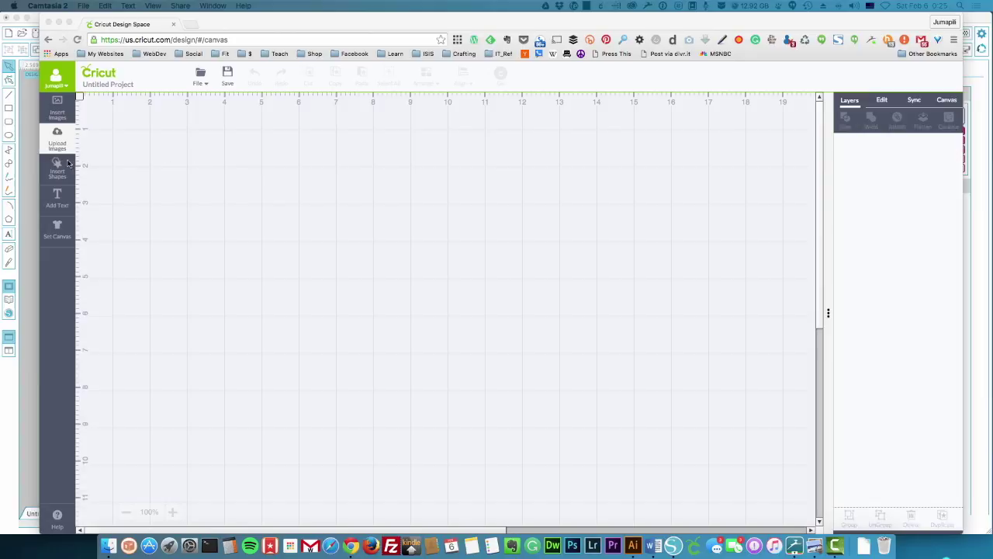
- In Silhouette Studio, search the design library for 'ferris'
click(23, 151)
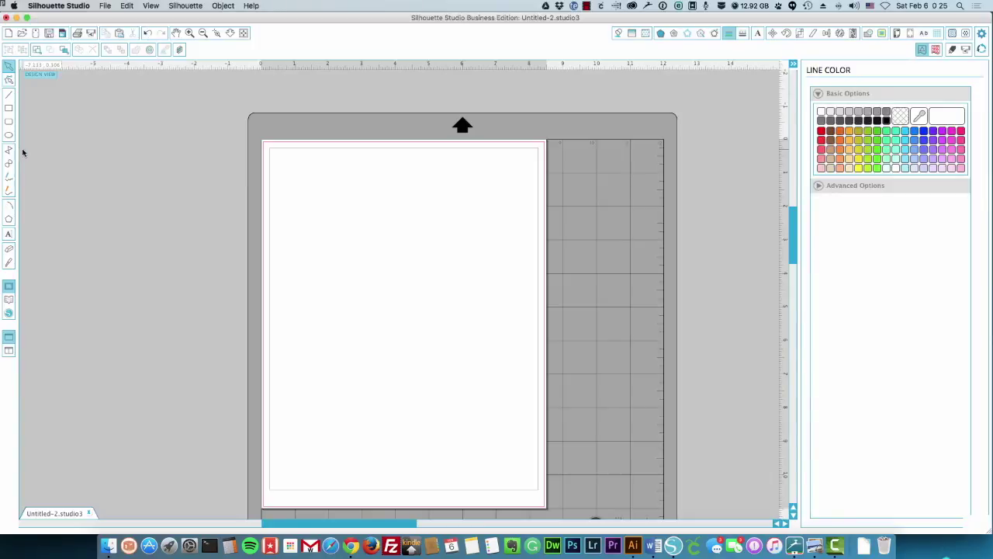
click(9, 305)
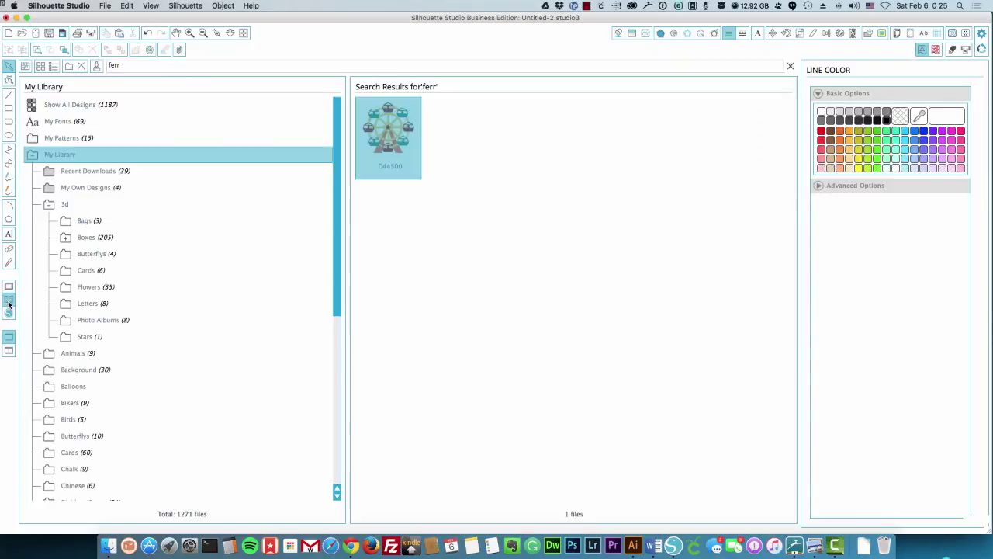
click(135, 69)
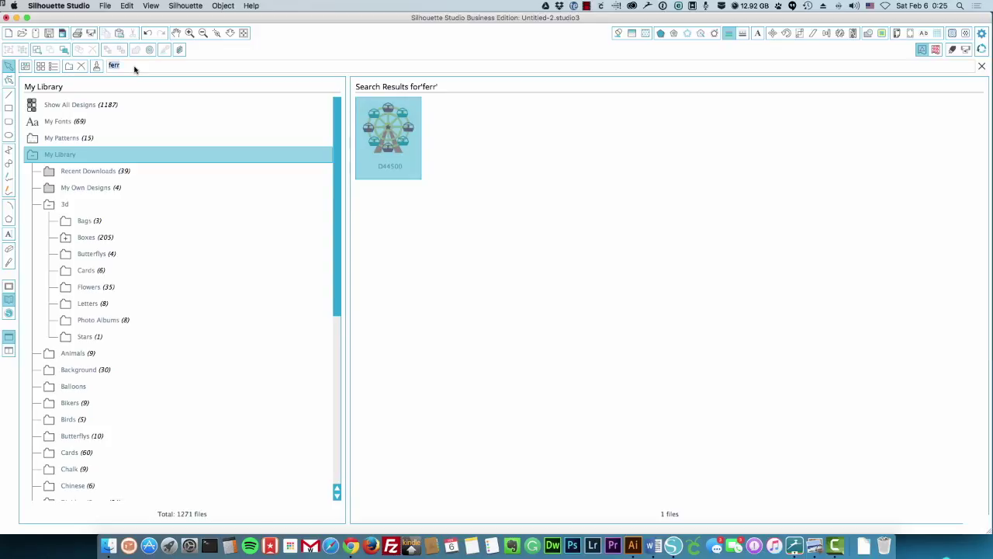
text(f)
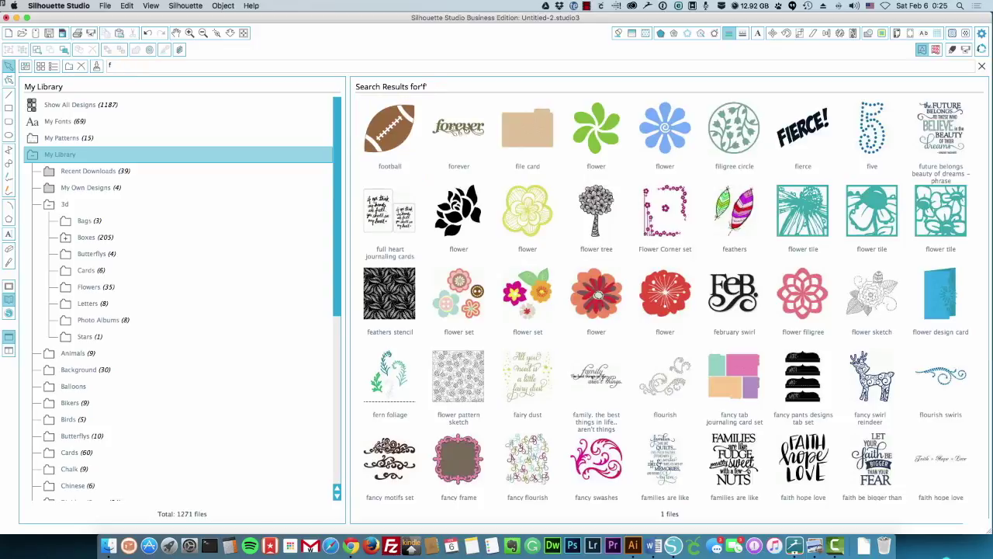
text(erris)
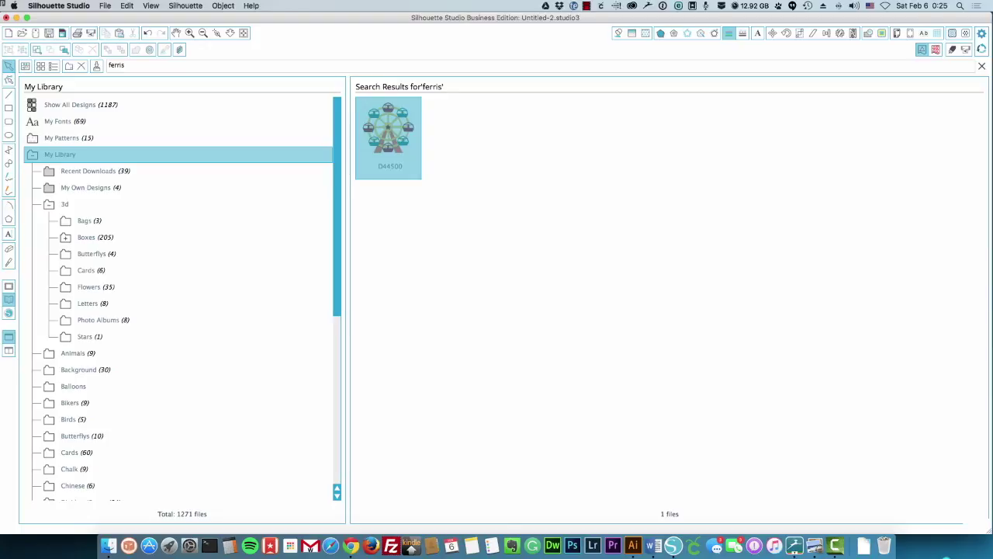
- Place the ferris wheel design on the mat, scaled to 6.419 in wide and nudged left
double_click(377, 134)
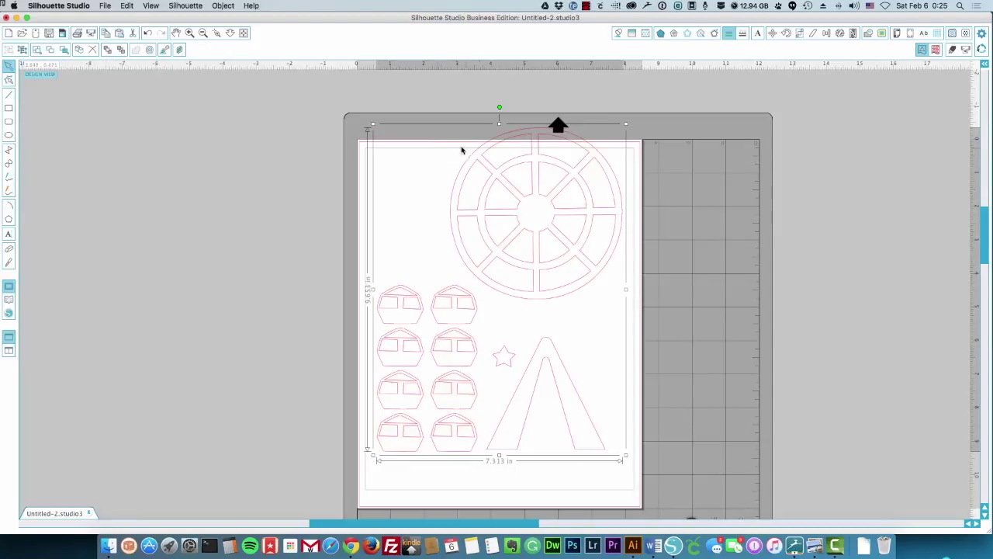
drag(386, 126, 417, 179)
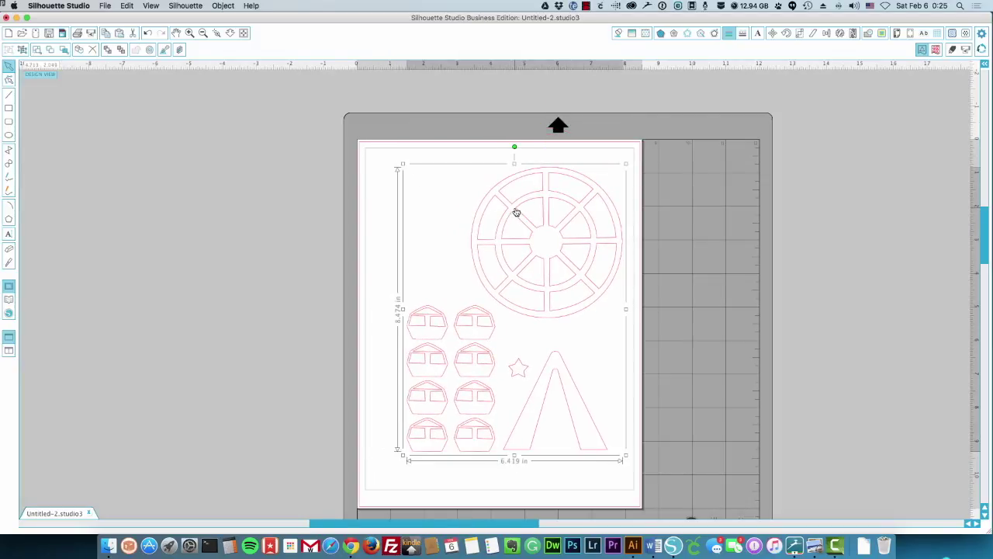
drag(517, 213, 497, 213)
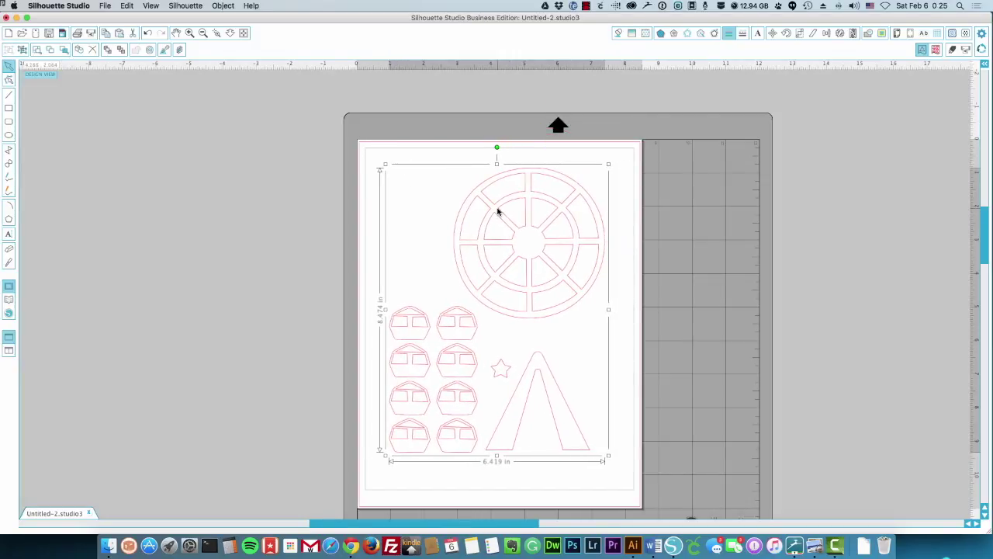
- Set the design's fill and line colours to black, then screenshot the black ferris wheel
click(619, 35)
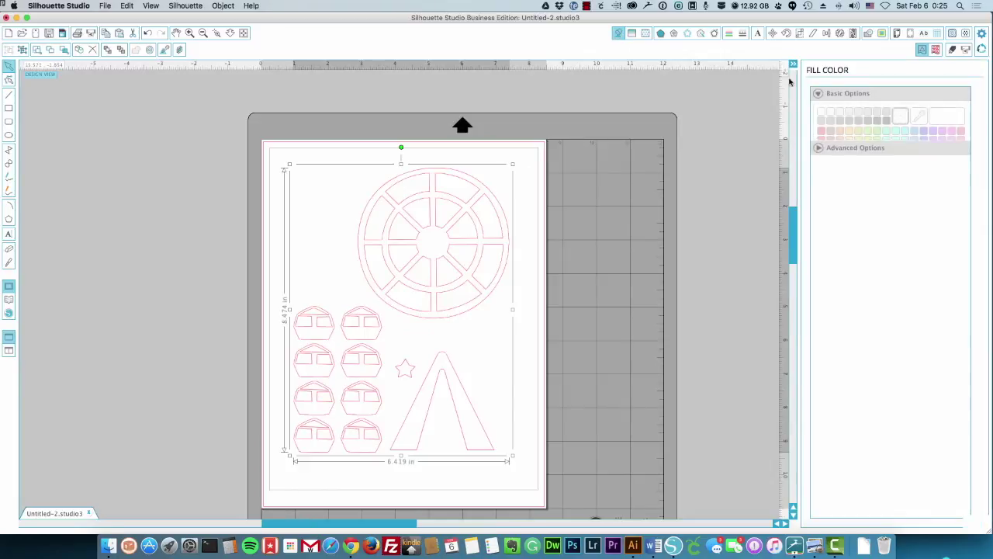
click(886, 121)
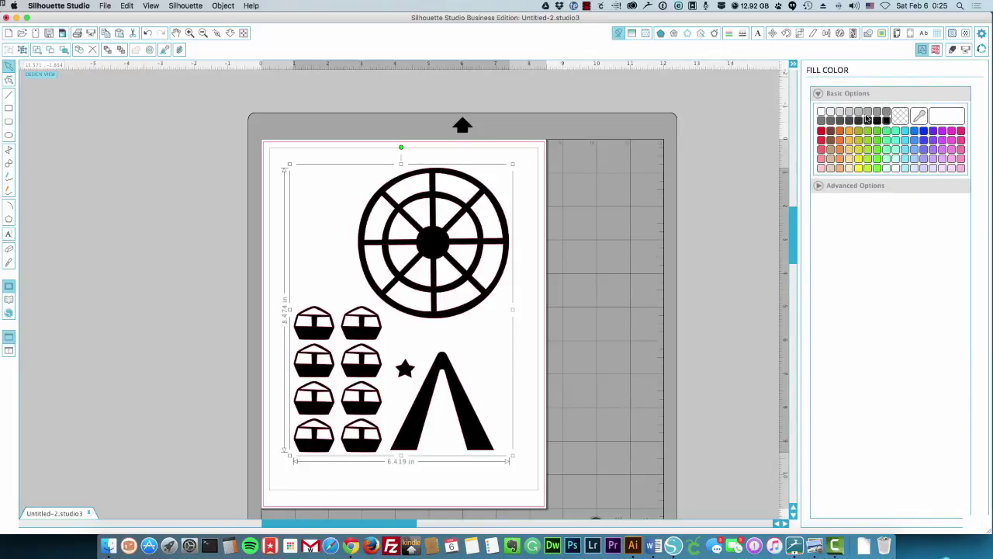
click(729, 34)
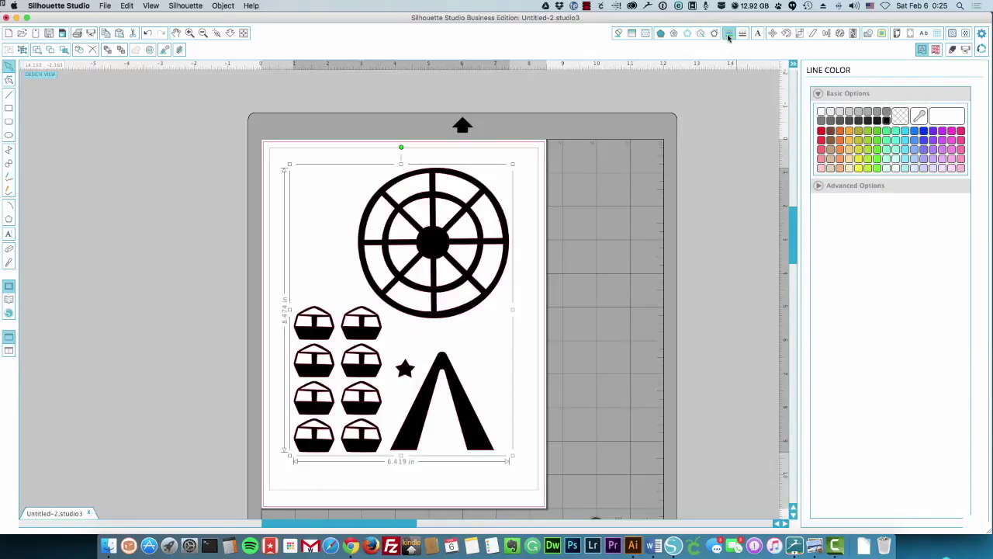
click(886, 121)
click(597, 230)
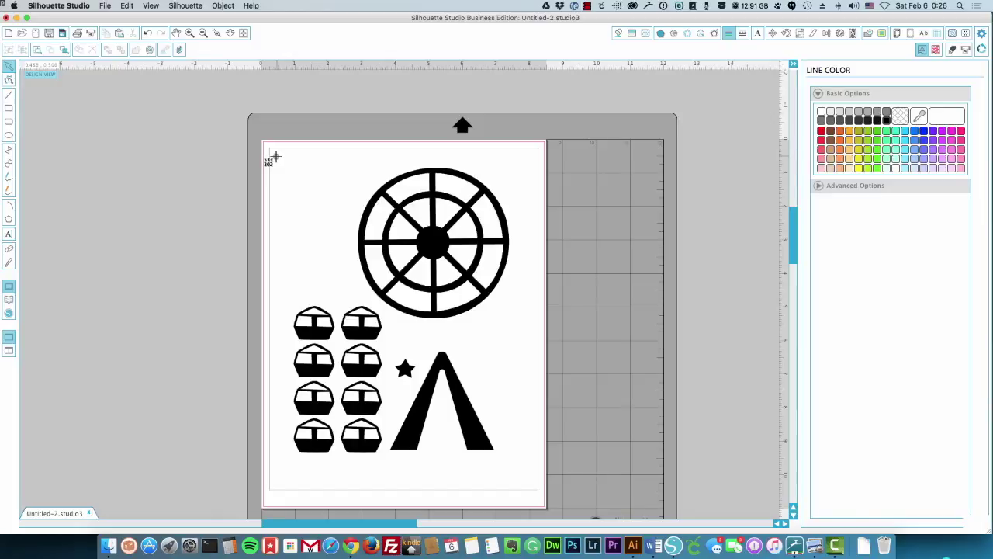
drag(275, 157, 533, 470)
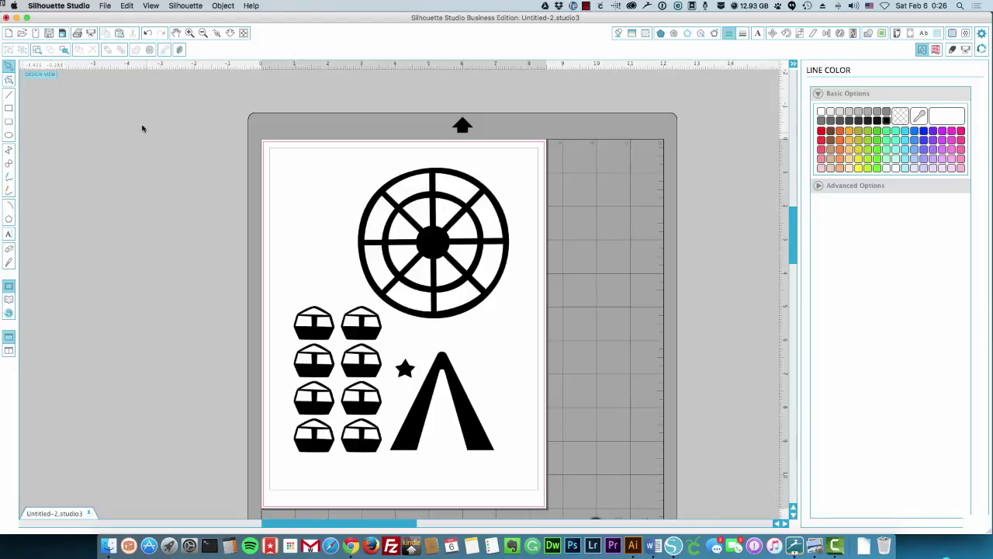
- Open the newest ferris wheel screenshot PNG from Dropbox > Screenshots in Illustrator
click(16, 19)
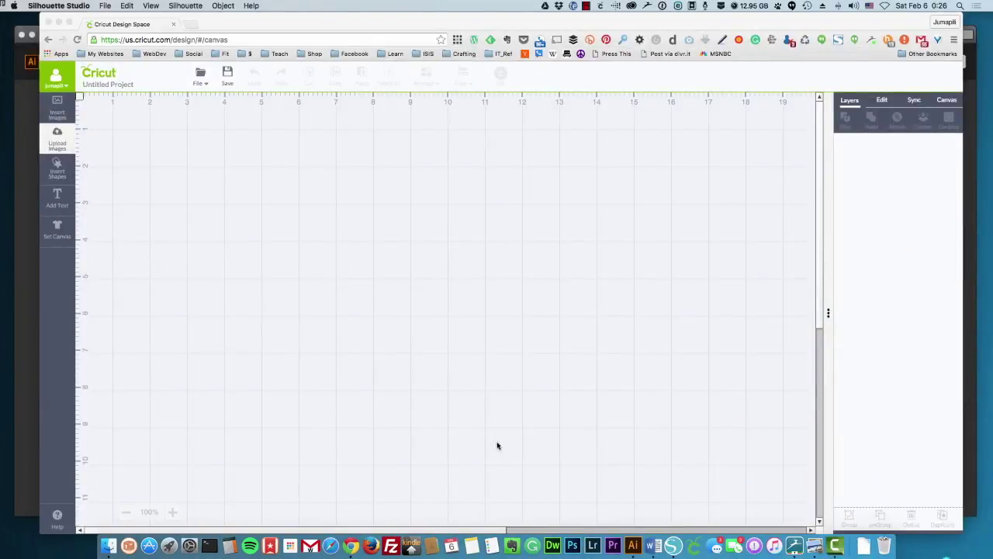
click(633, 538)
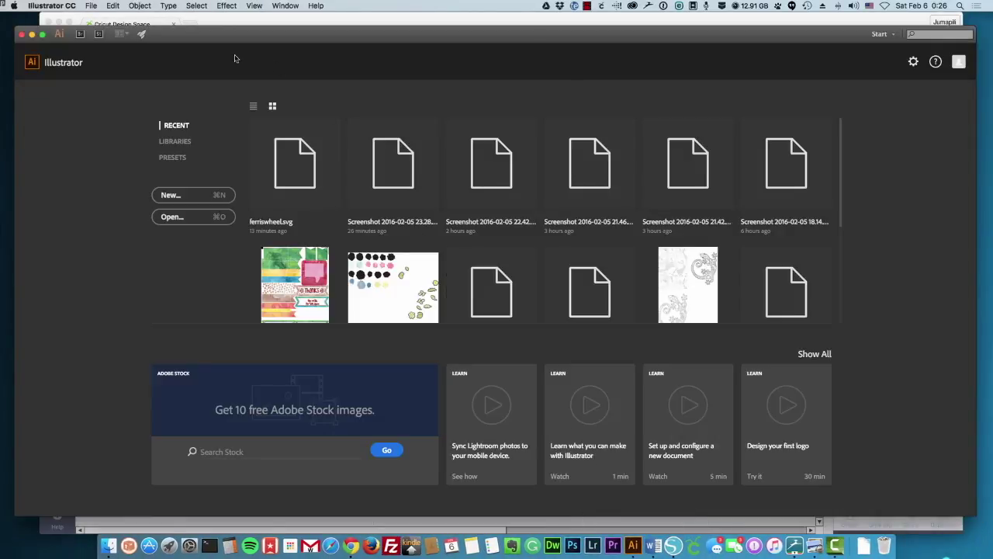
click(91, 6)
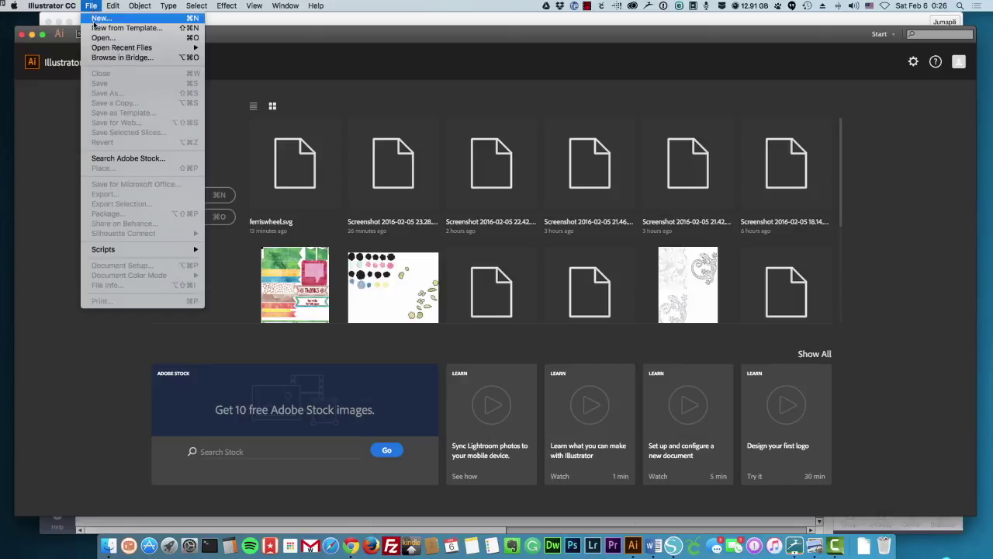
click(101, 38)
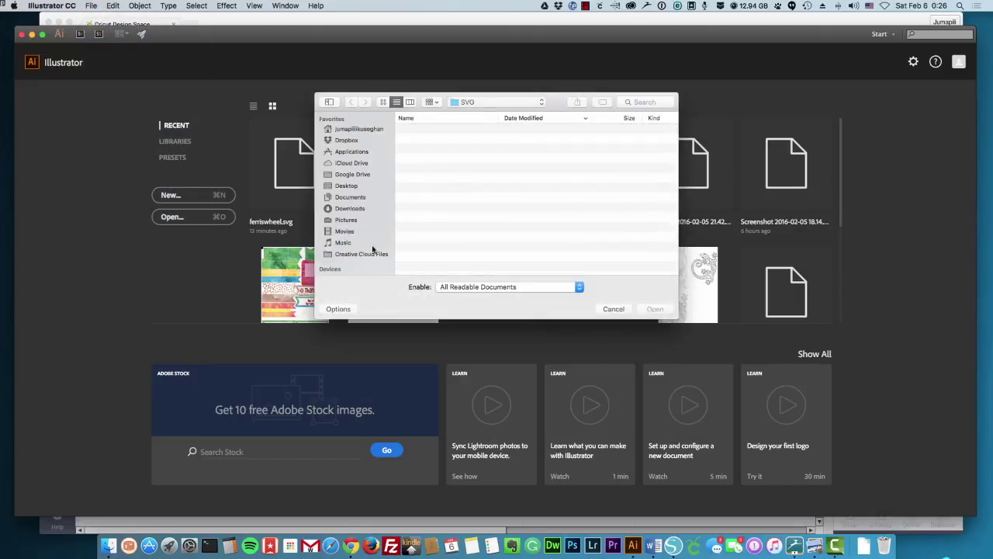
click(354, 140)
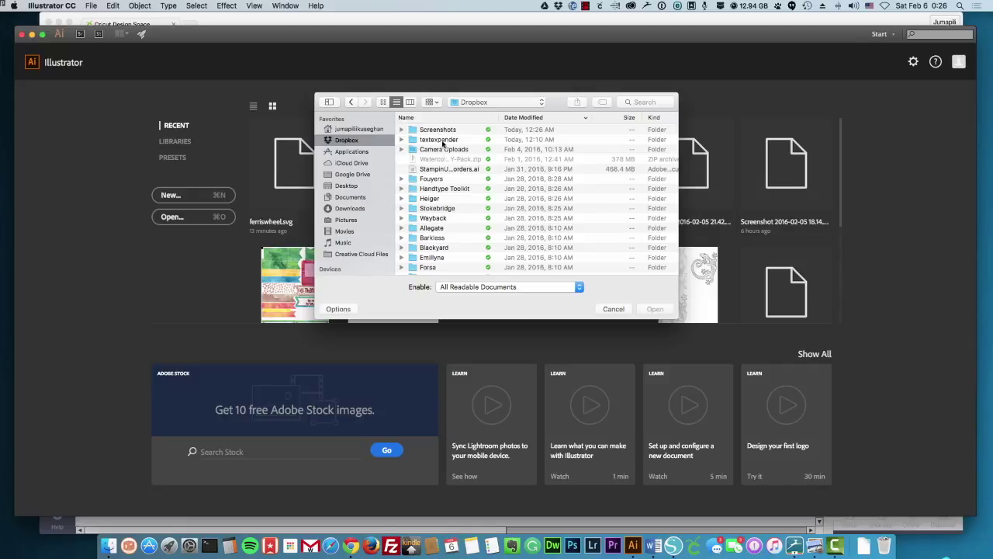
click(445, 131)
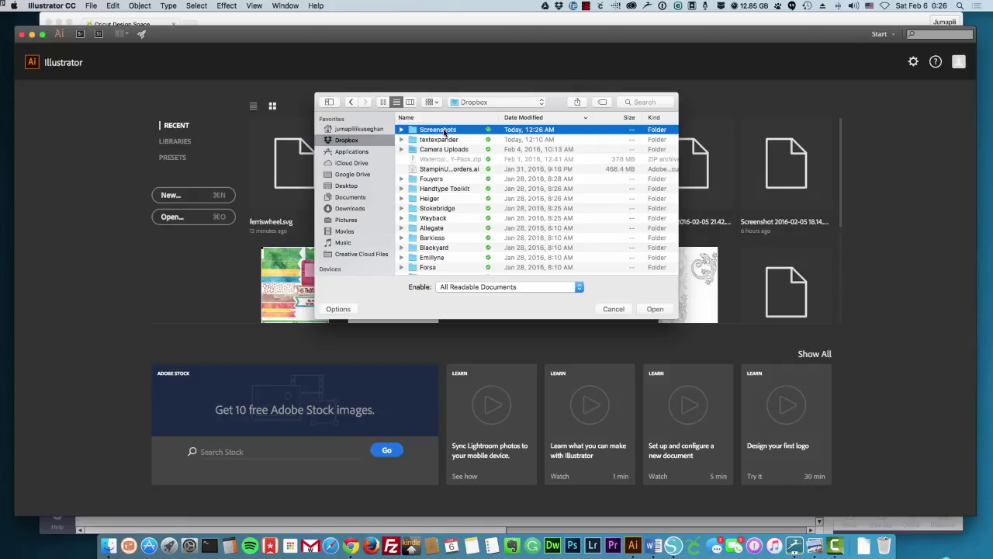
double_click(445, 131)
click(458, 132)
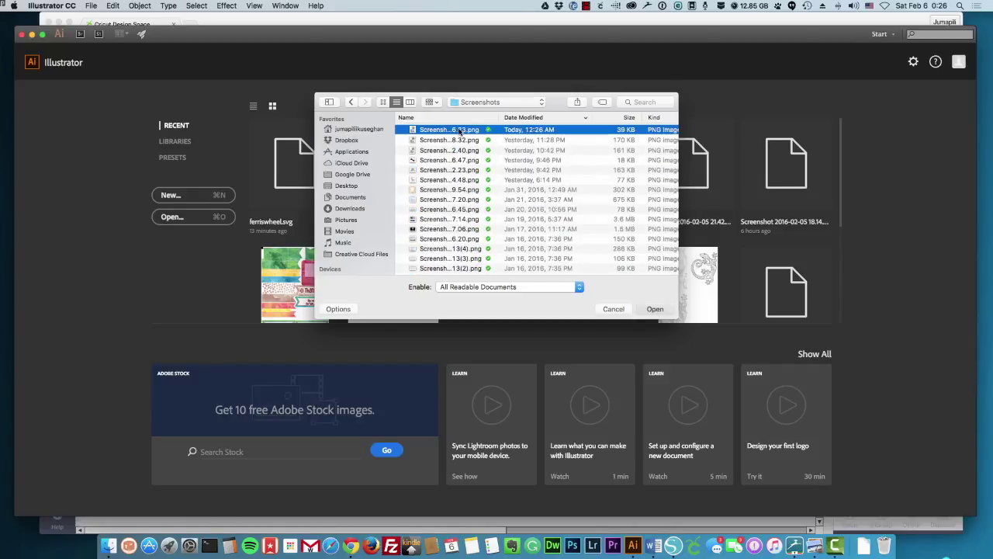
double_click(460, 132)
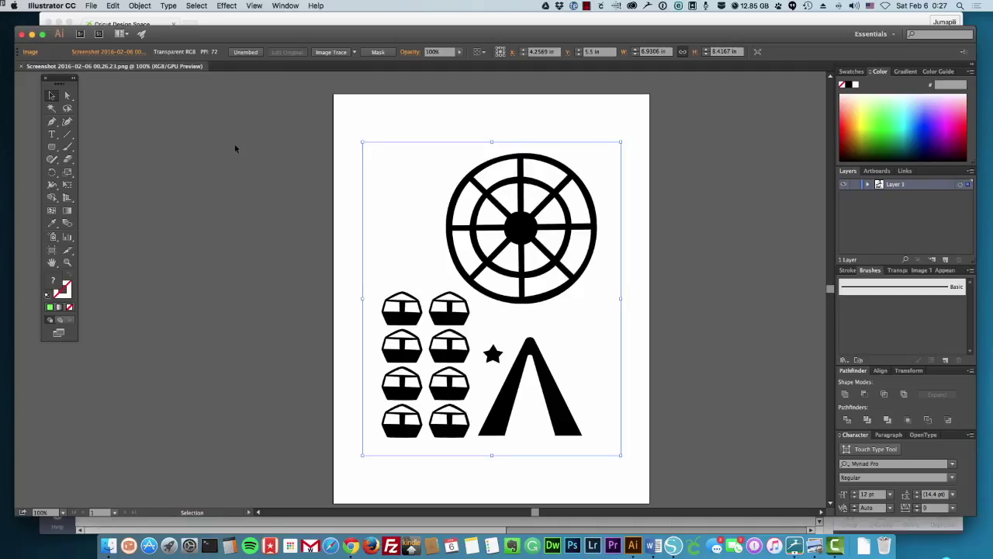
- Draw a bright green rounded rectangle covering the whole artboard
click(352, 161)
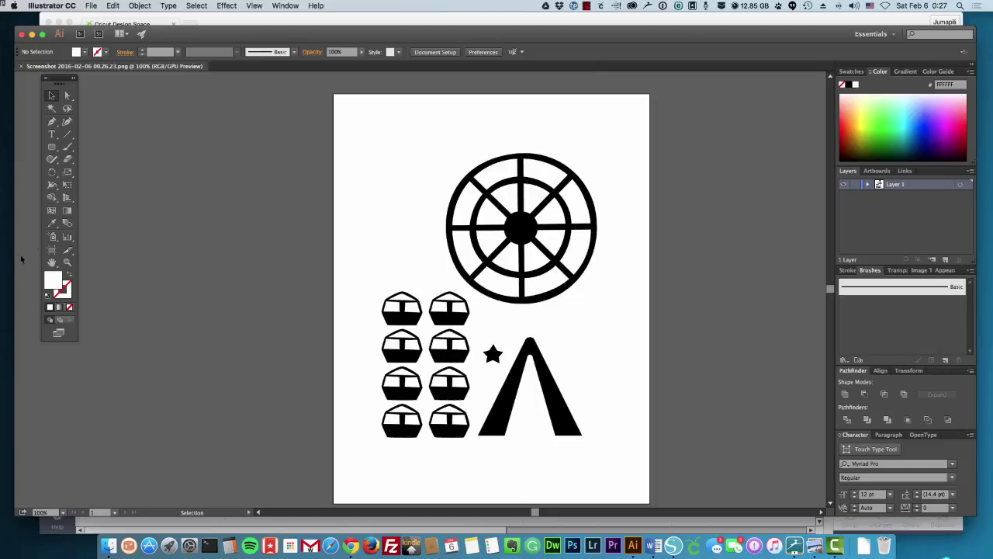
click(52, 148)
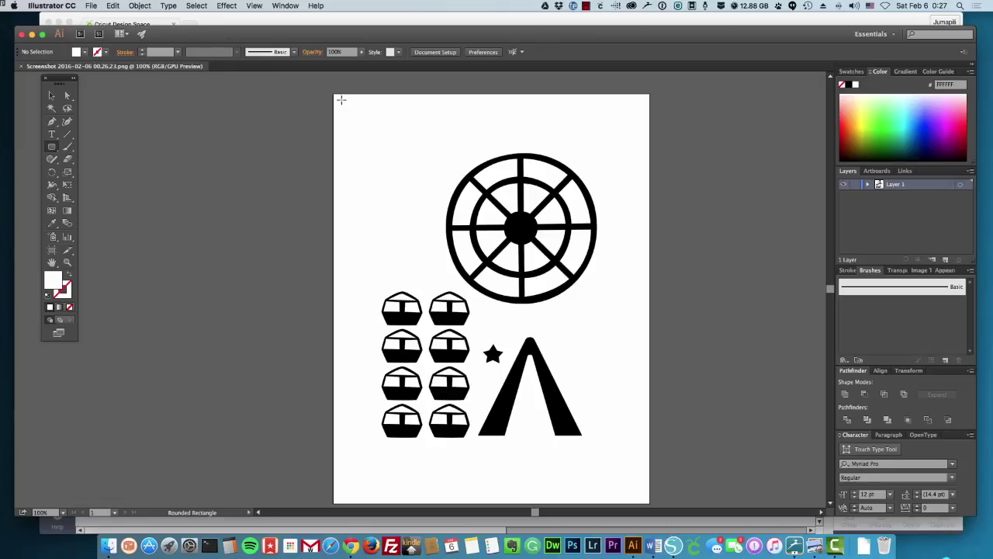
drag(341, 99, 642, 494)
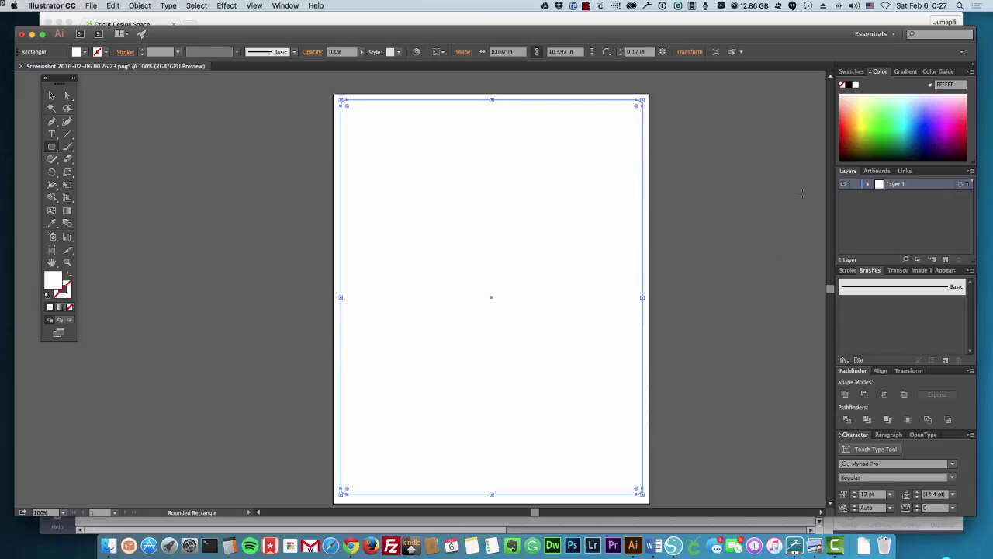
click(887, 114)
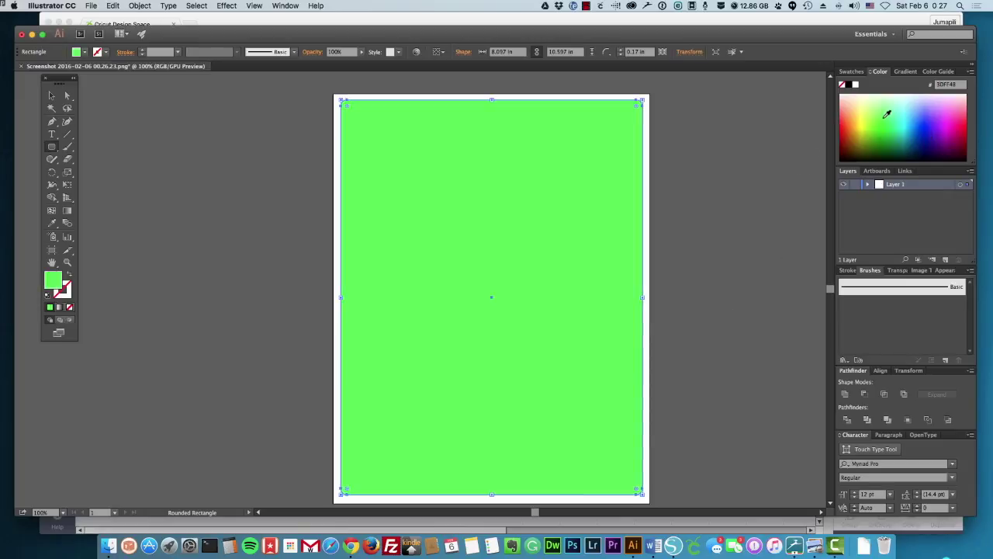
- Send the green rectangle behind the artwork and reselect the ferris wheel image
right_click(537, 178)
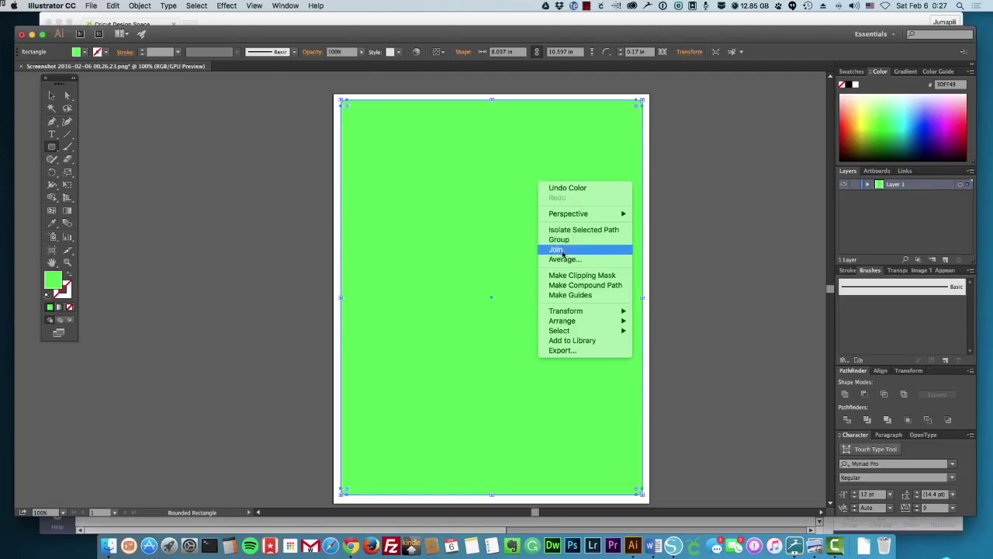
mouse_move(580, 322)
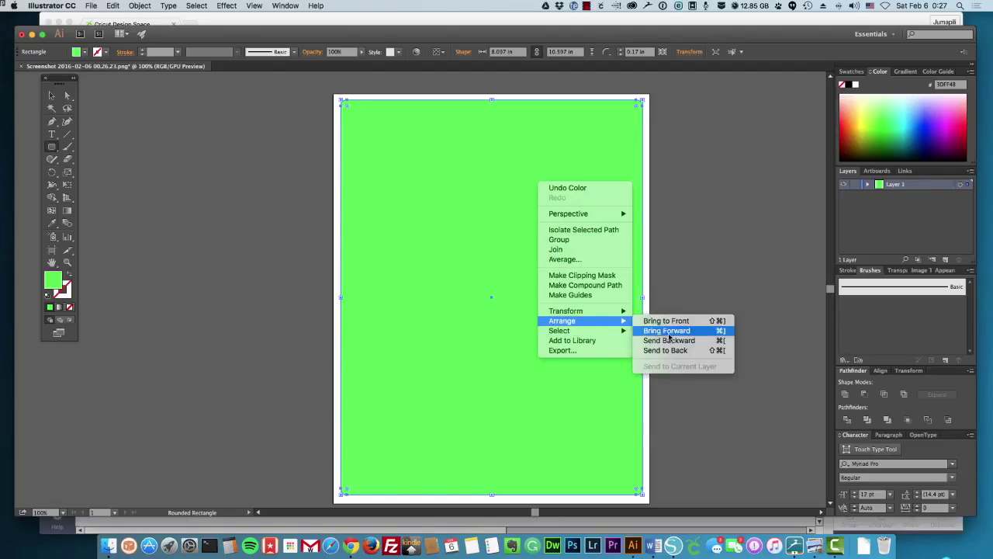
click(687, 350)
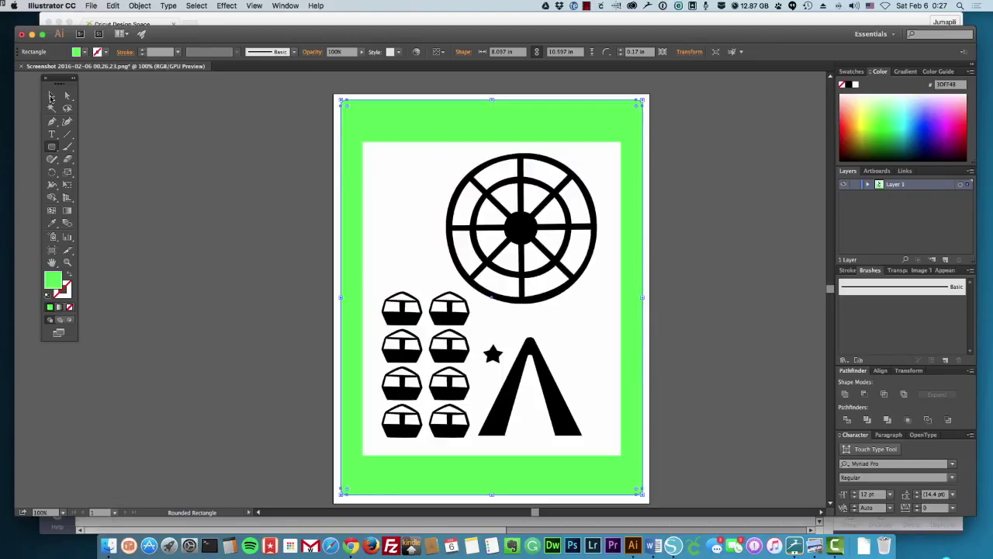
click(51, 96)
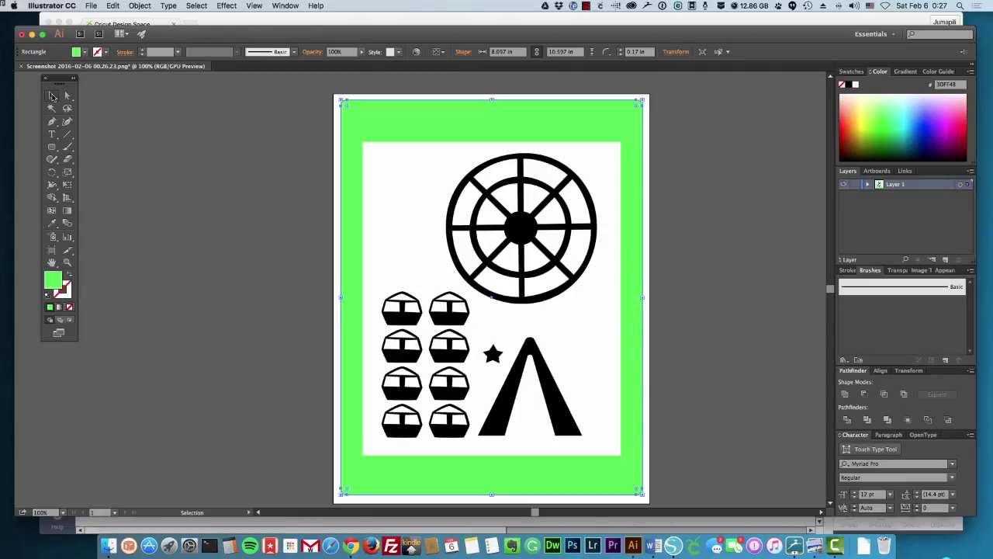
click(393, 170)
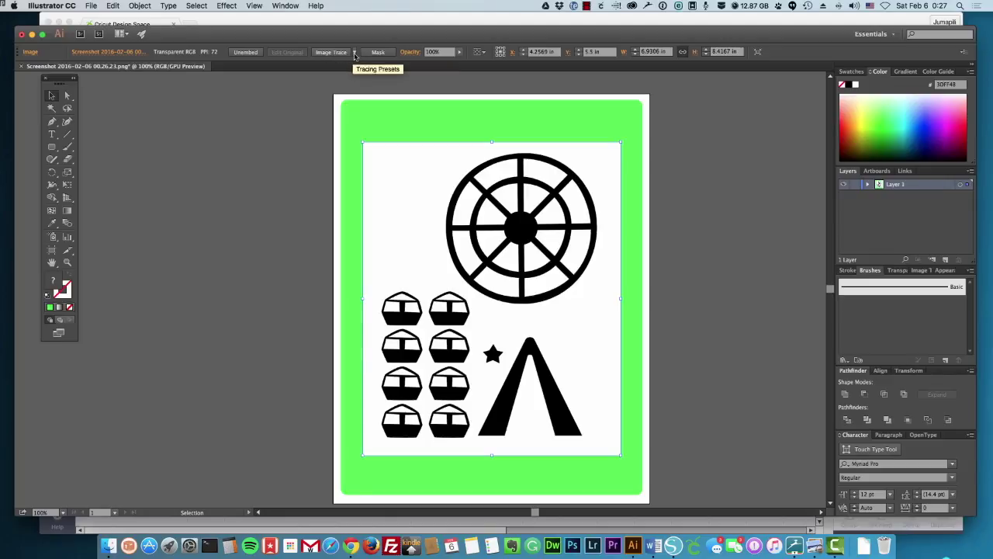
- Trace the image with the Black and White Logo preset and expand it into paths
click(355, 52)
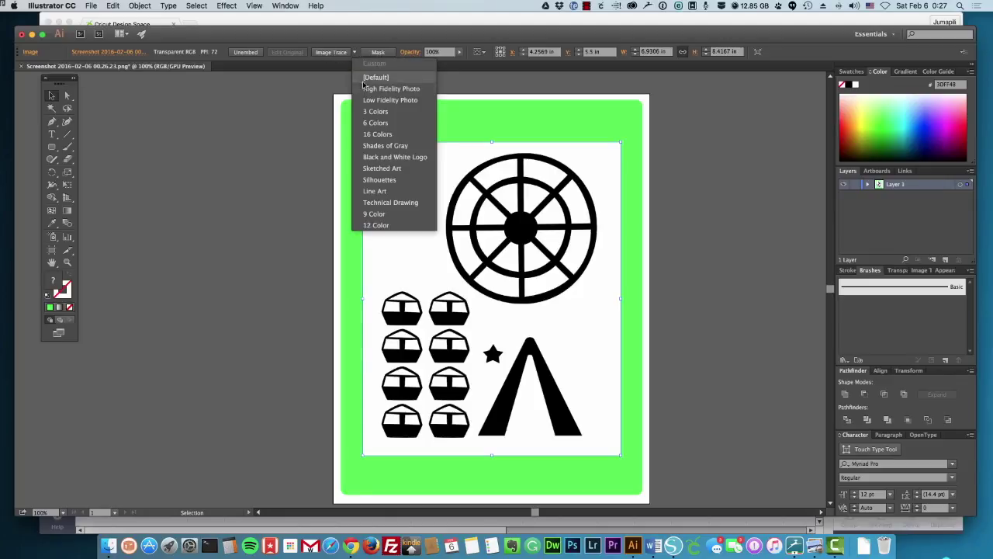
click(399, 157)
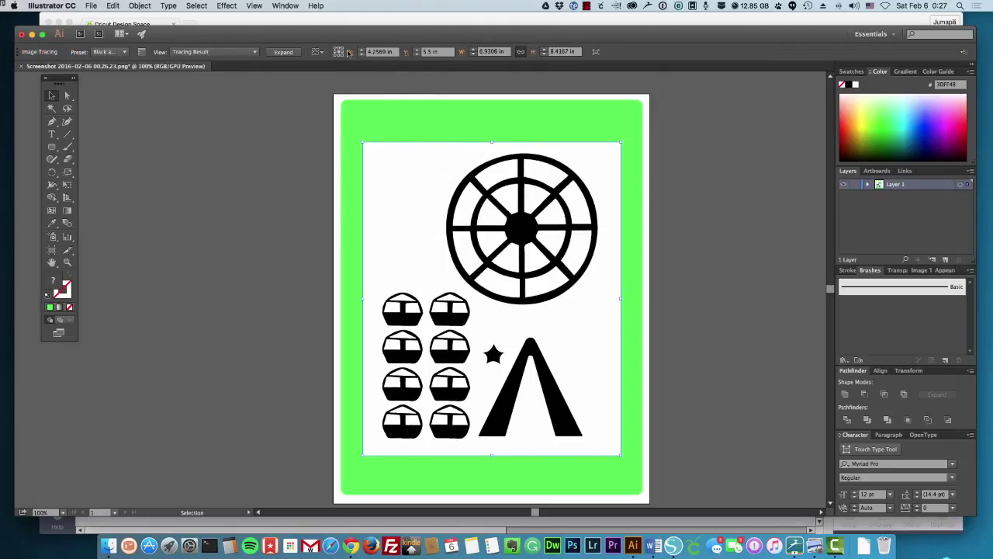
click(296, 54)
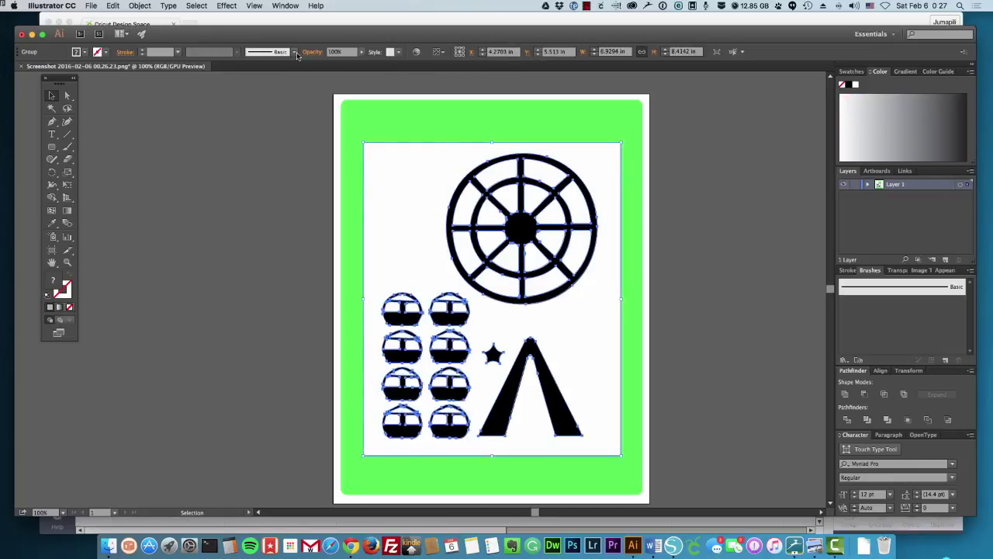
click(287, 192)
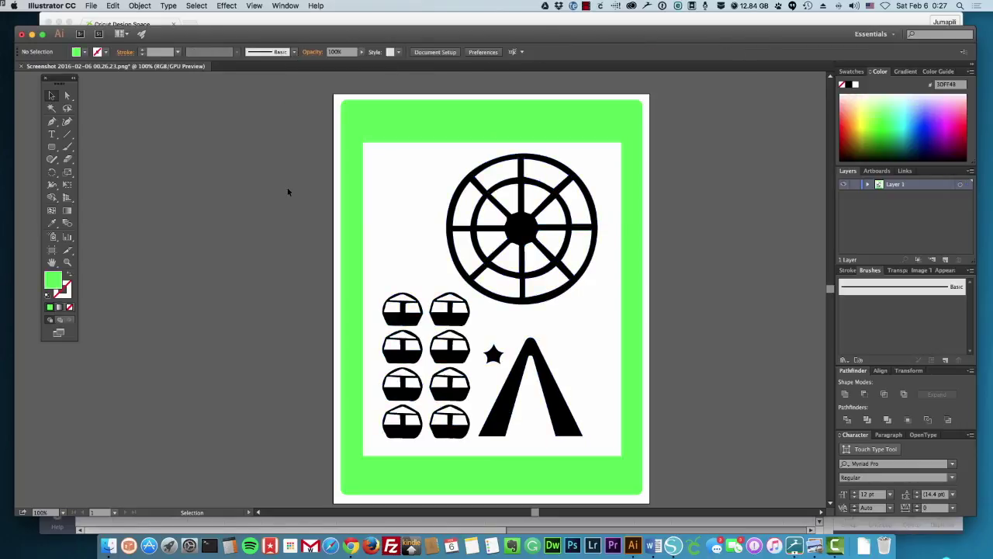
- Ungroup the traced artwork and delete its white background shape
click(403, 196)
right_click(403, 195)
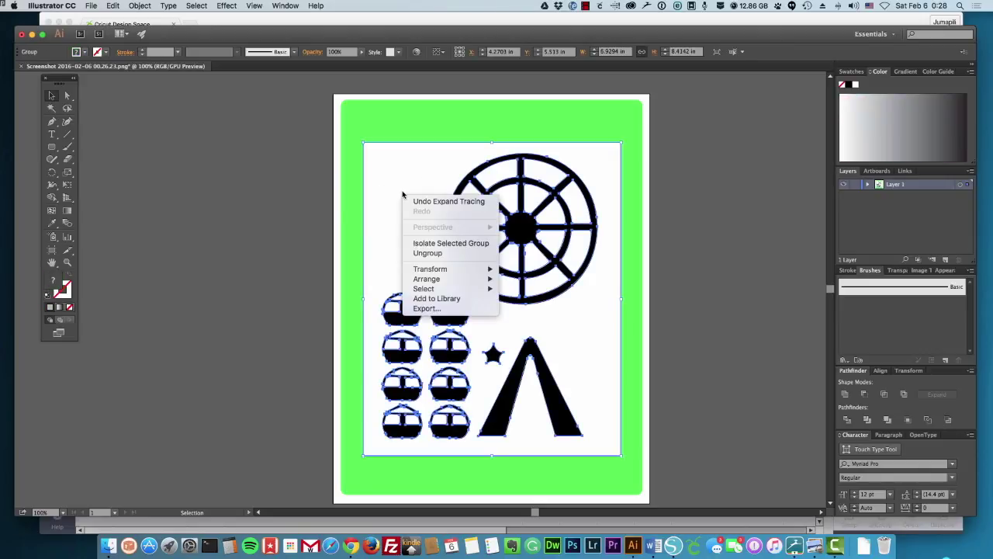
click(431, 253)
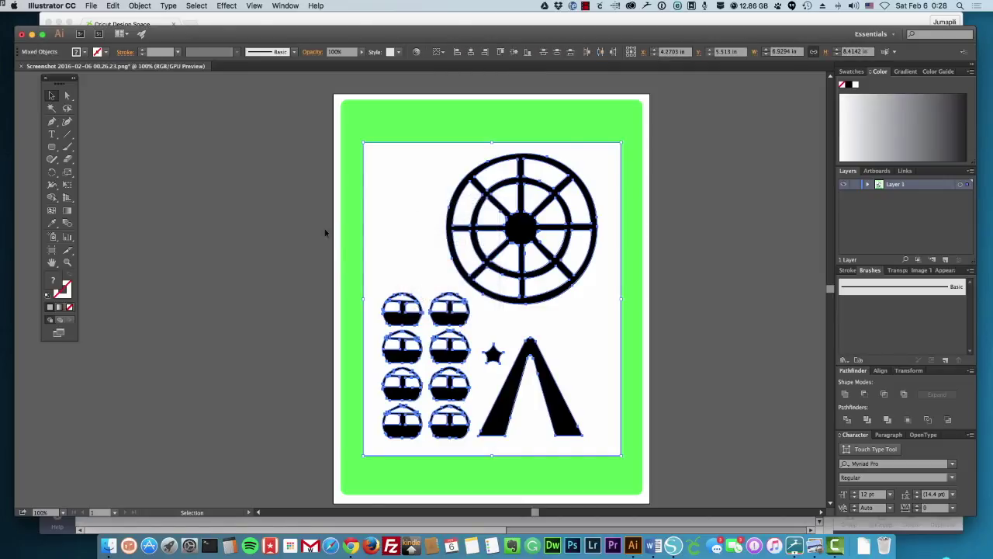
click(295, 229)
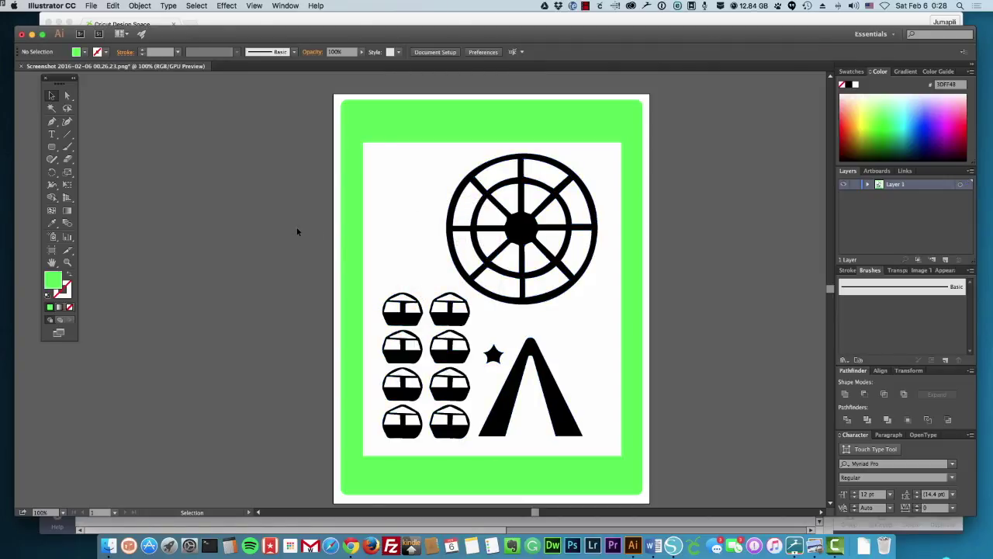
click(401, 231)
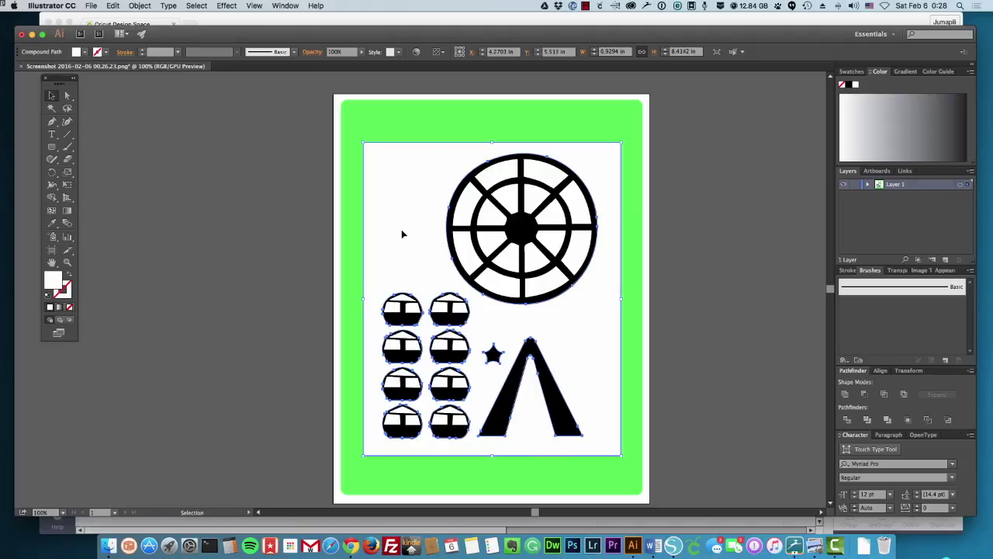
key(Delete)
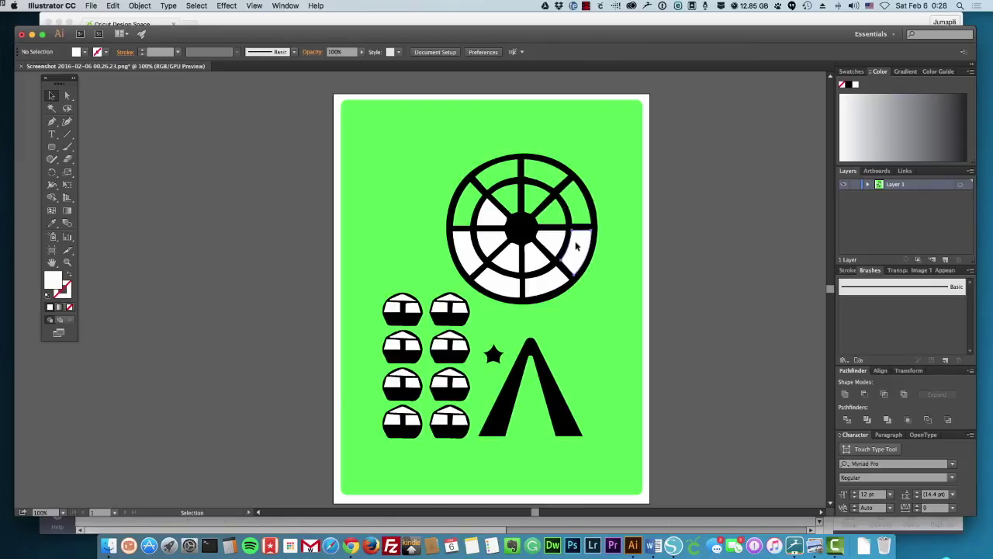
- Remove all the white segments inside the wheel
click(543, 284)
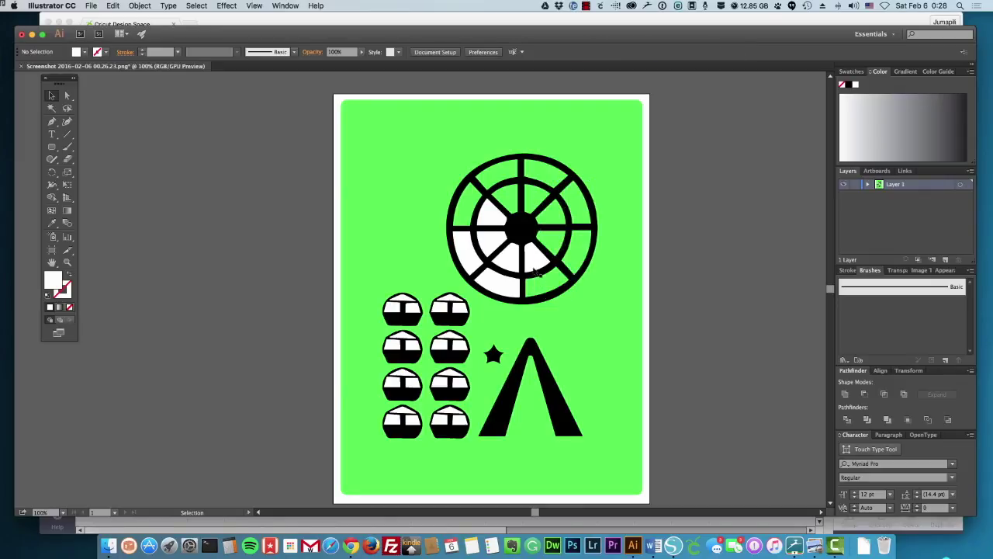
click(534, 262)
click(511, 262)
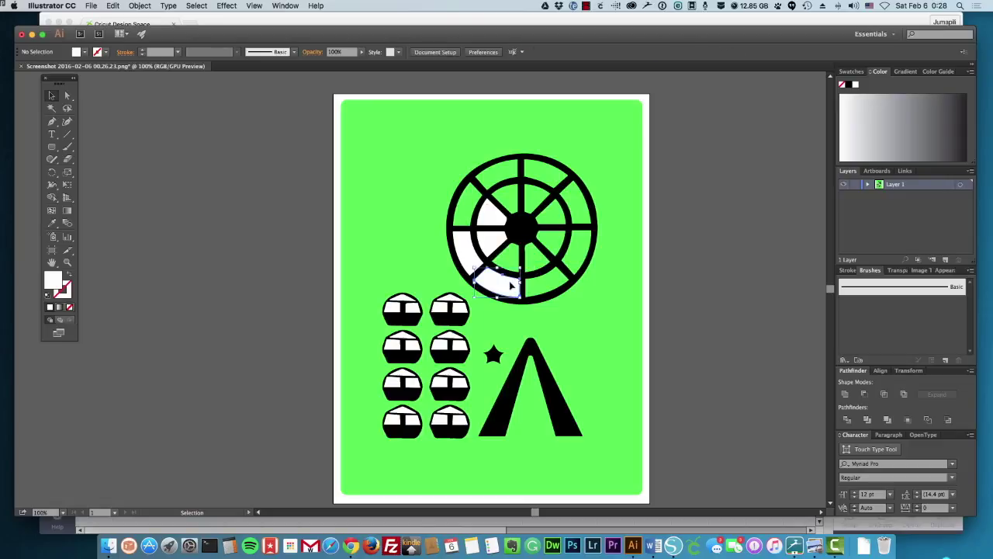
click(508, 286)
click(470, 252)
click(489, 243)
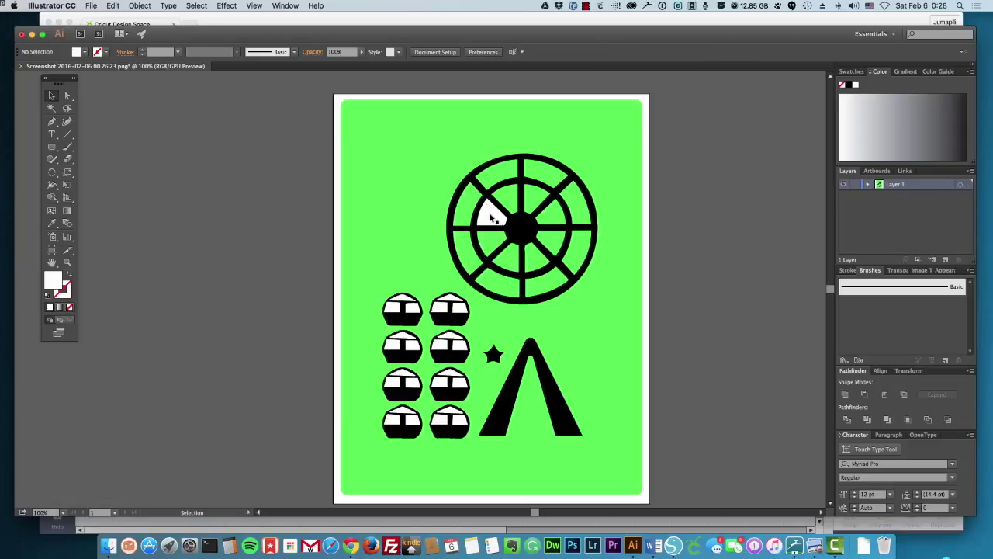
click(488, 213)
- Remove the white pieces from the top and second-row capsules
click(413, 308)
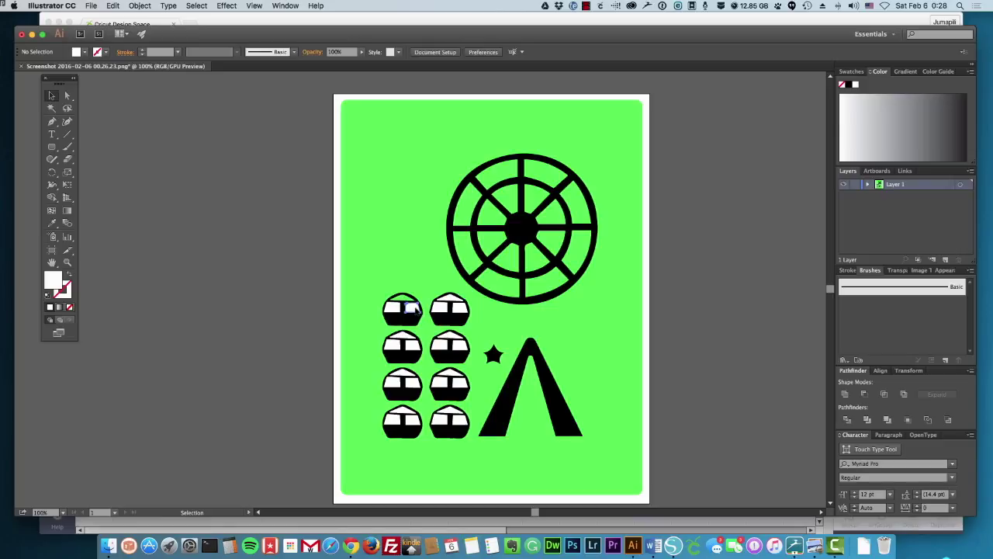
click(392, 307)
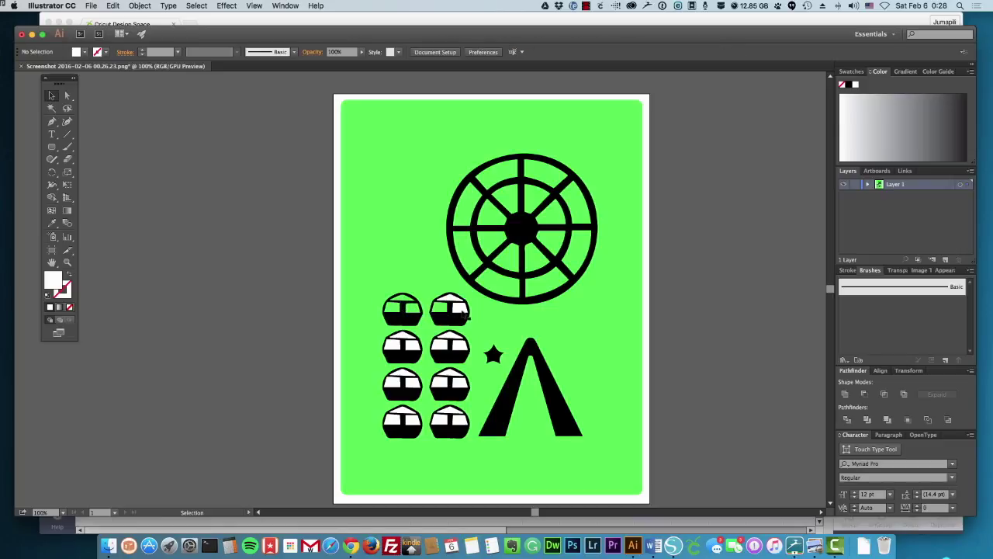
click(451, 303)
click(451, 304)
click(450, 342)
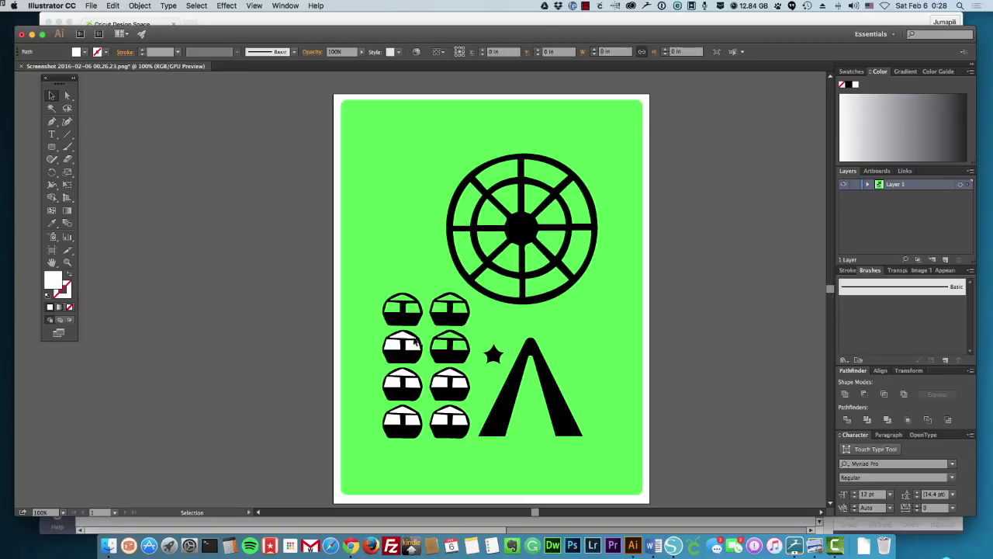
click(396, 344)
click(412, 349)
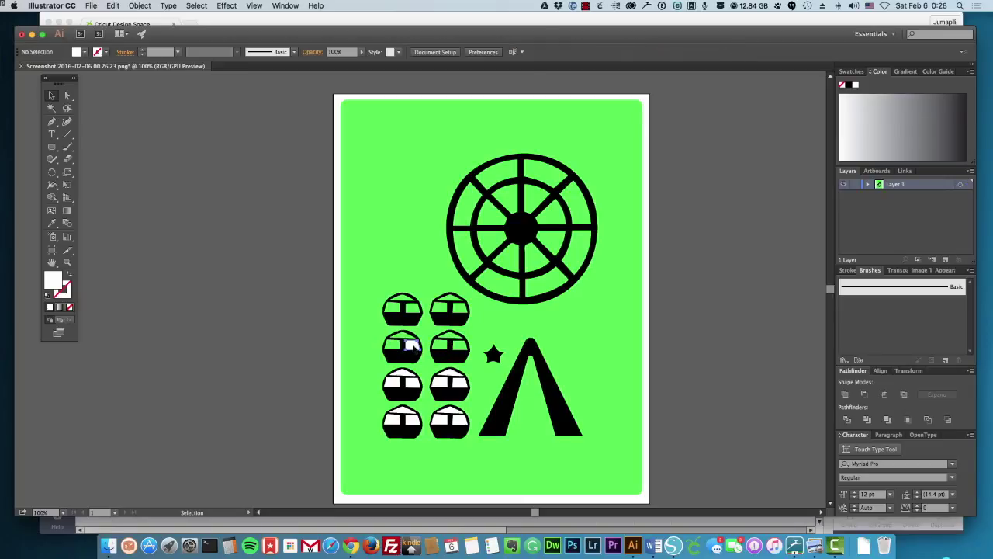
click(408, 384)
click(407, 384)
click(412, 382)
- Delete the white tops of the third-row and bottom capsules
click(412, 383)
key(Delete)
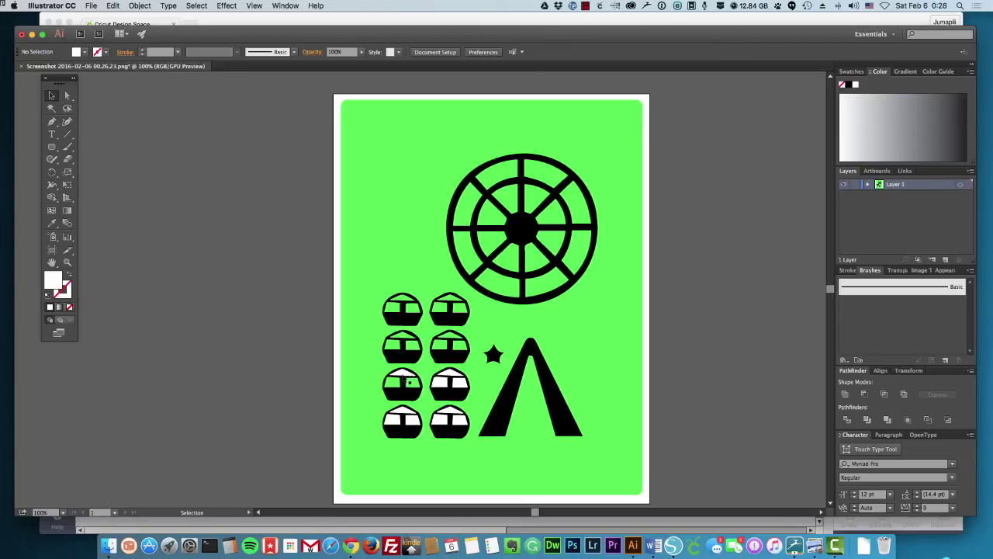
click(449, 376)
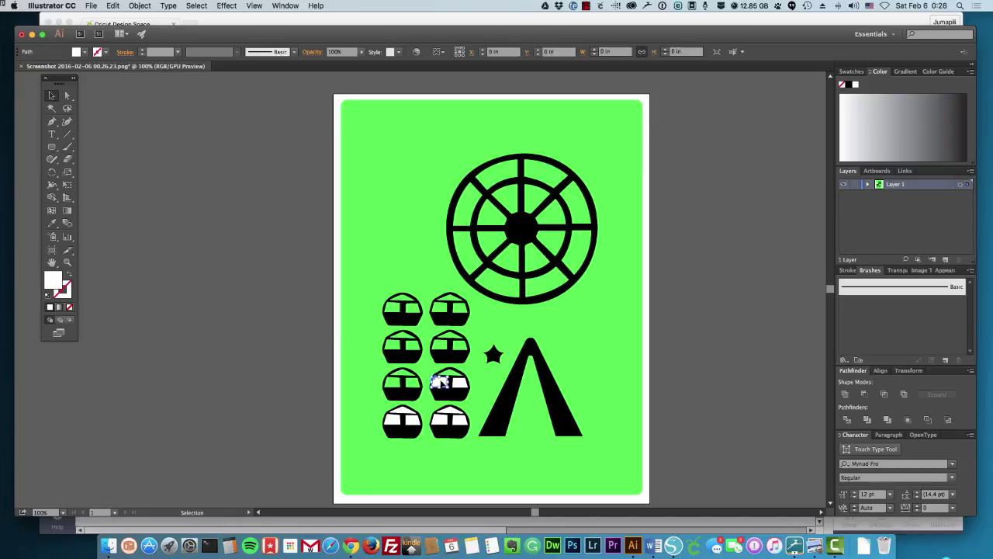
key(Delete)
click(447, 416)
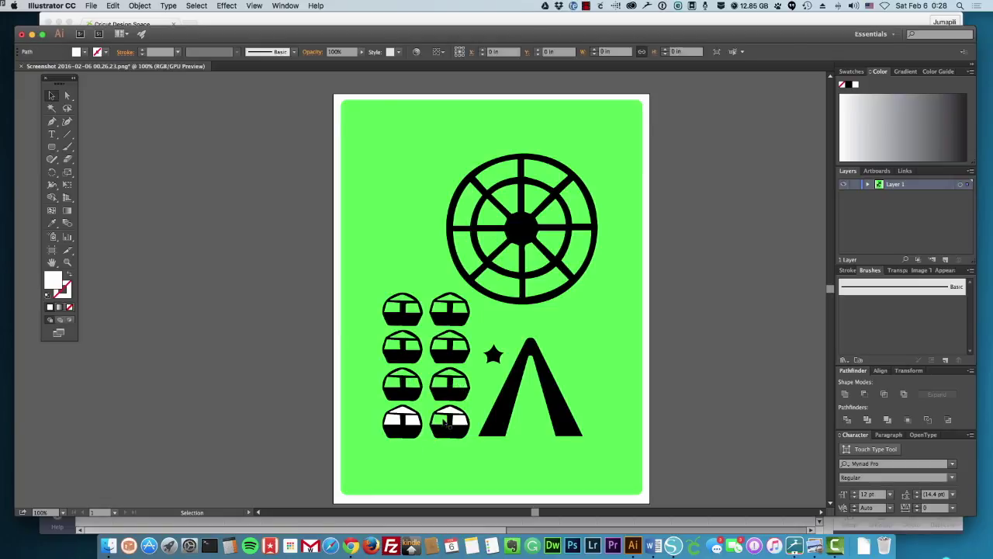
key(Delete)
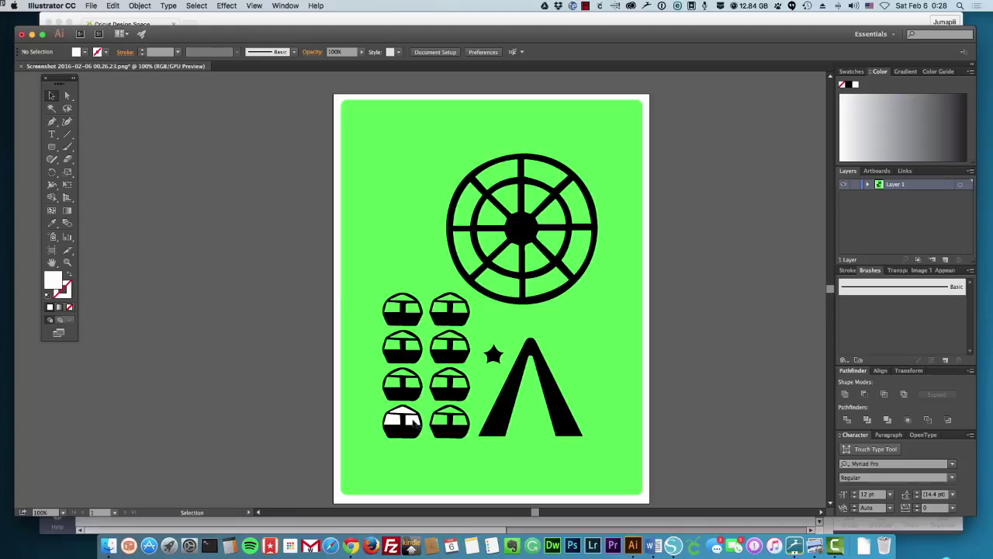
click(402, 412)
key(Delete)
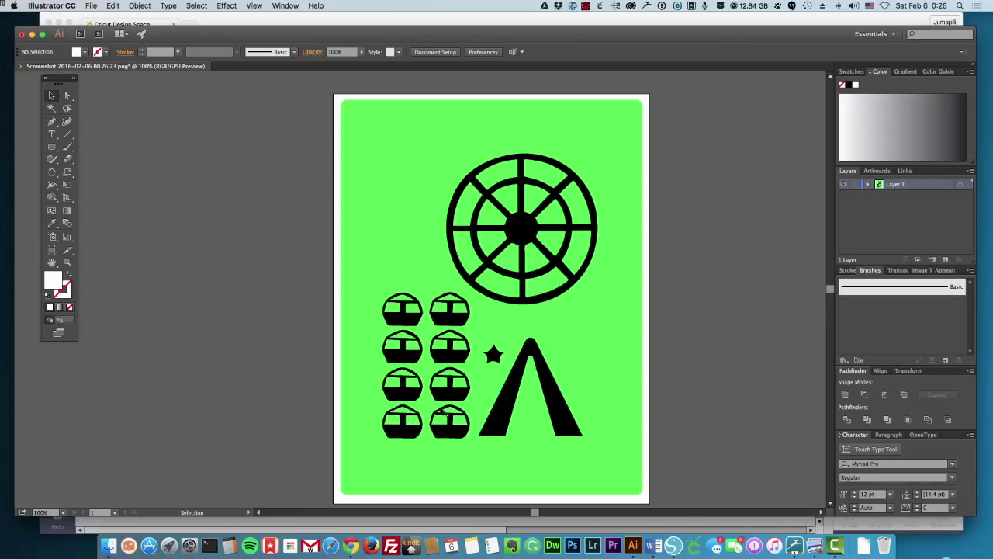
- Delete the green background rectangle
click(592, 324)
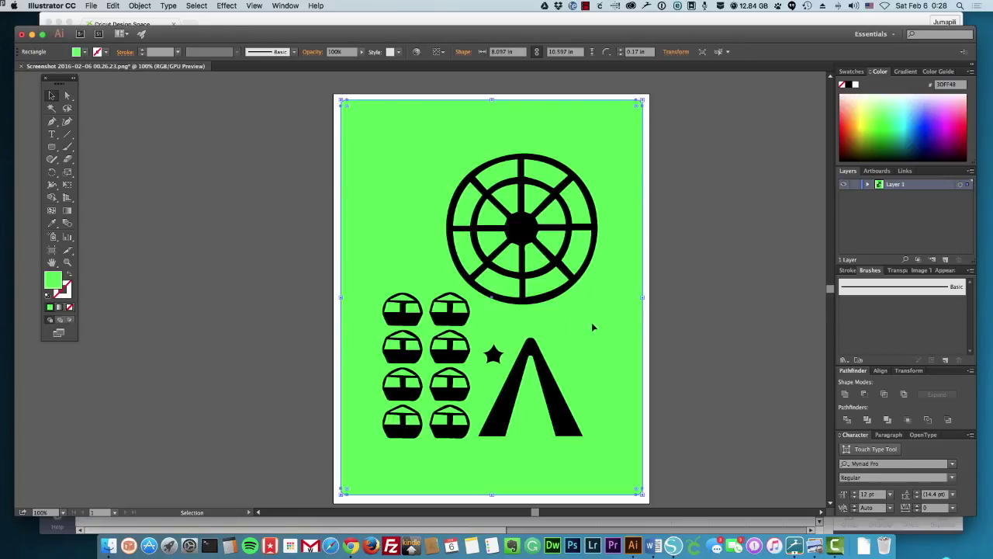
key(Delete)
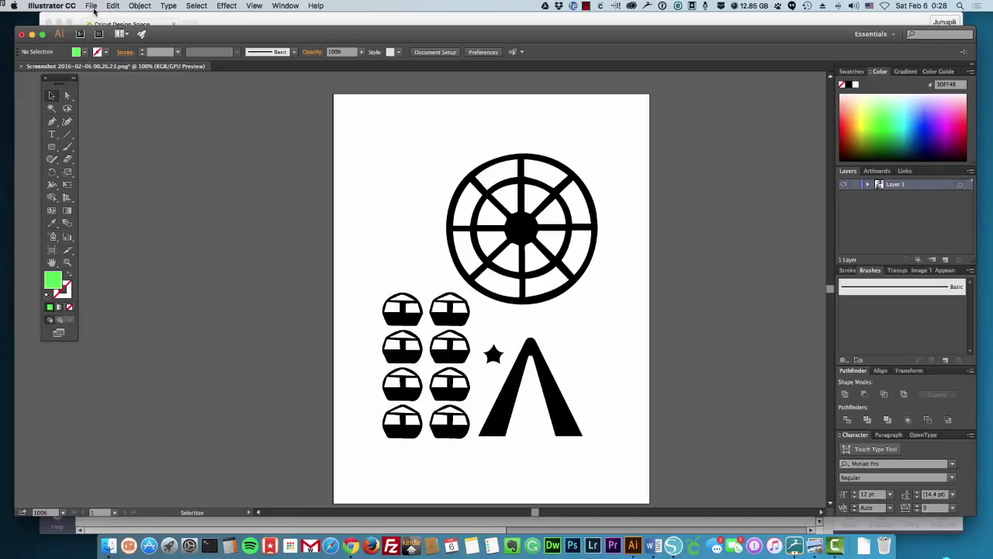
click(94, 8)
- Save the artwork as FerrisWheel in SVG format in the Desktop's SVG folder
click(101, 94)
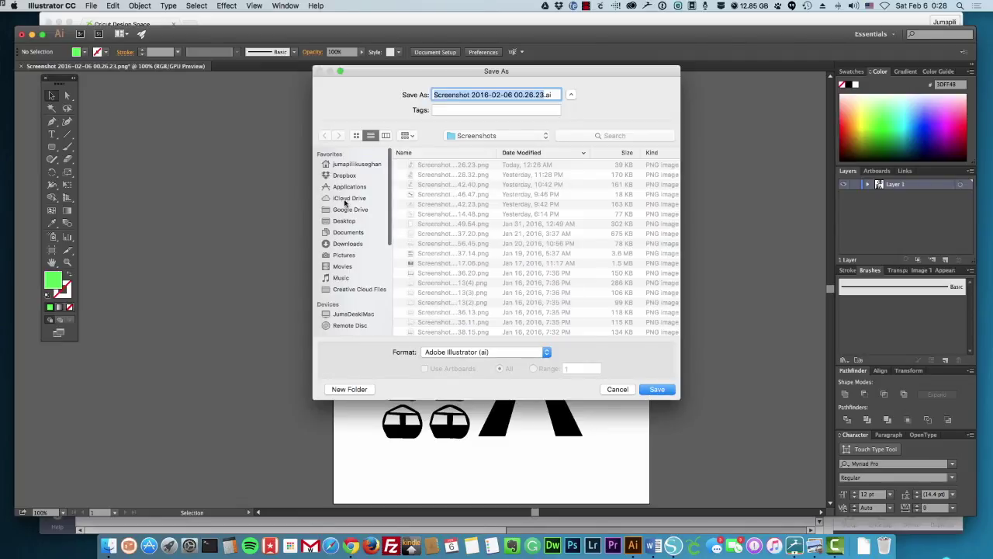
click(347, 222)
double_click(419, 166)
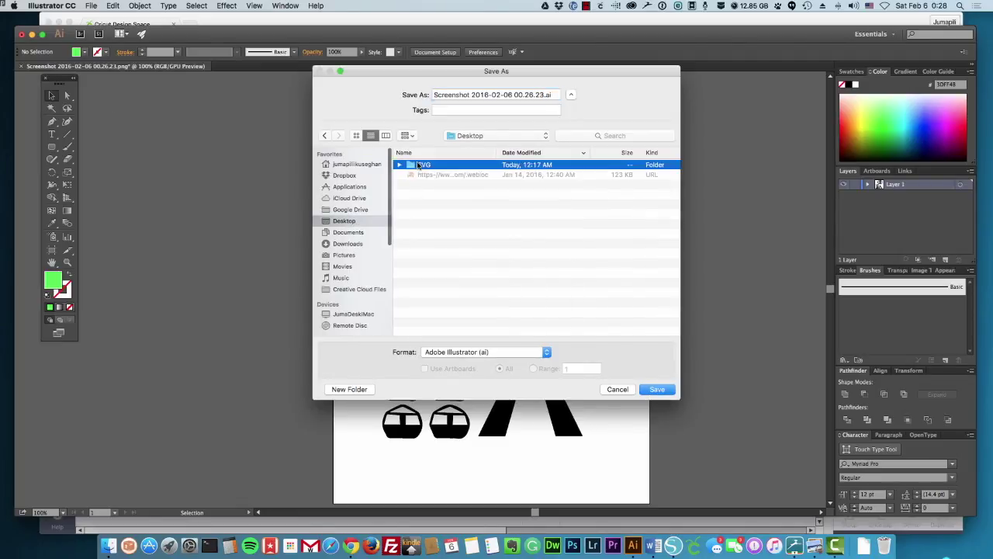
triple_click(478, 94)
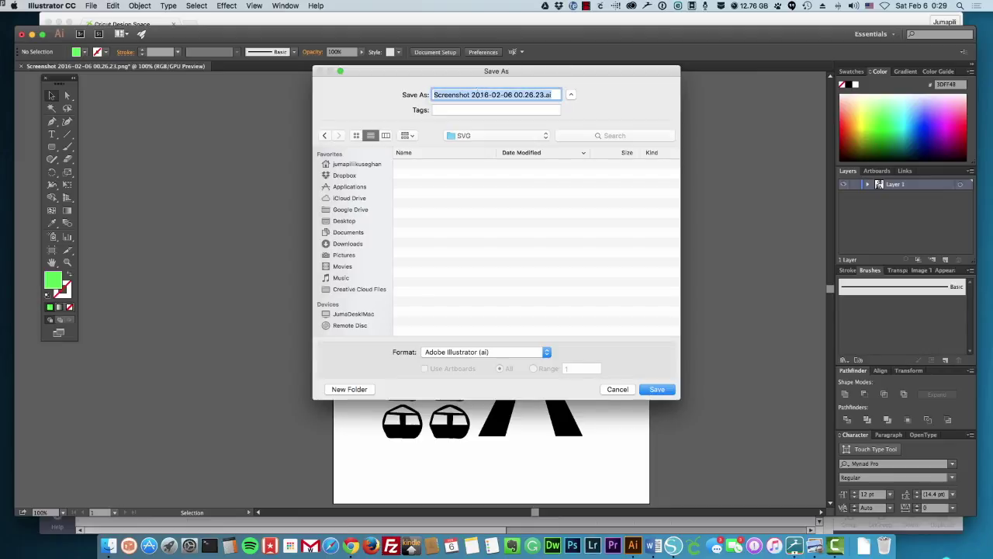
text(F)
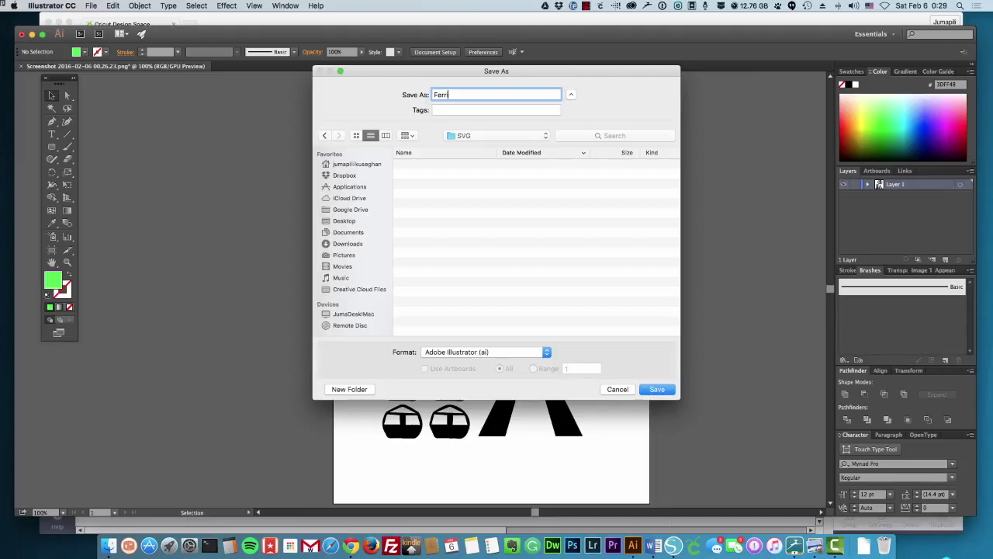
text(errisWheel)
click(546, 351)
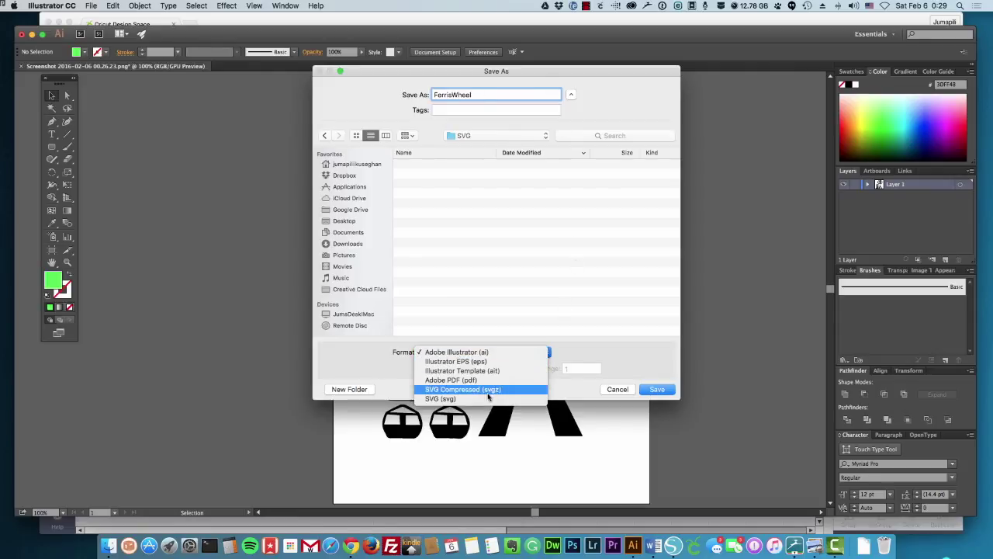
click(487, 399)
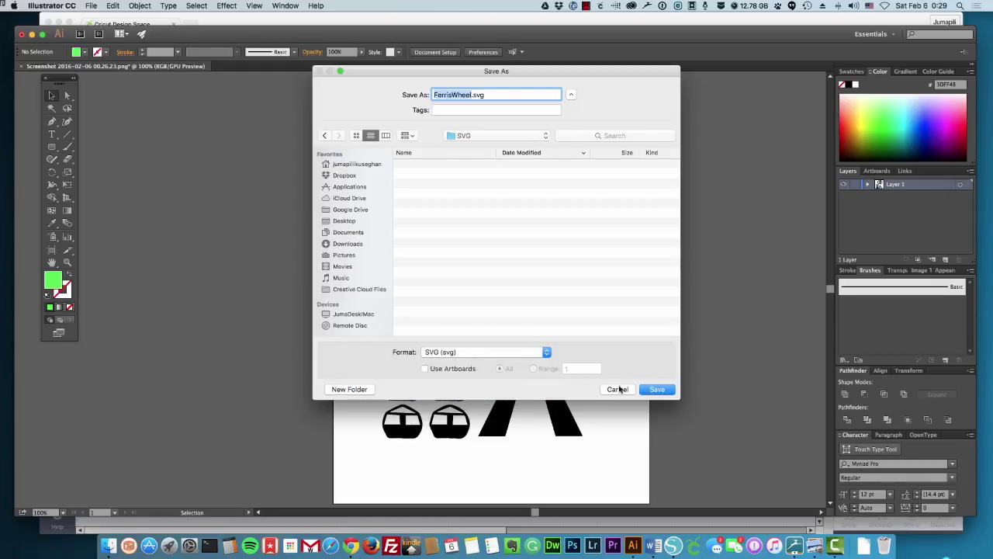
click(654, 391)
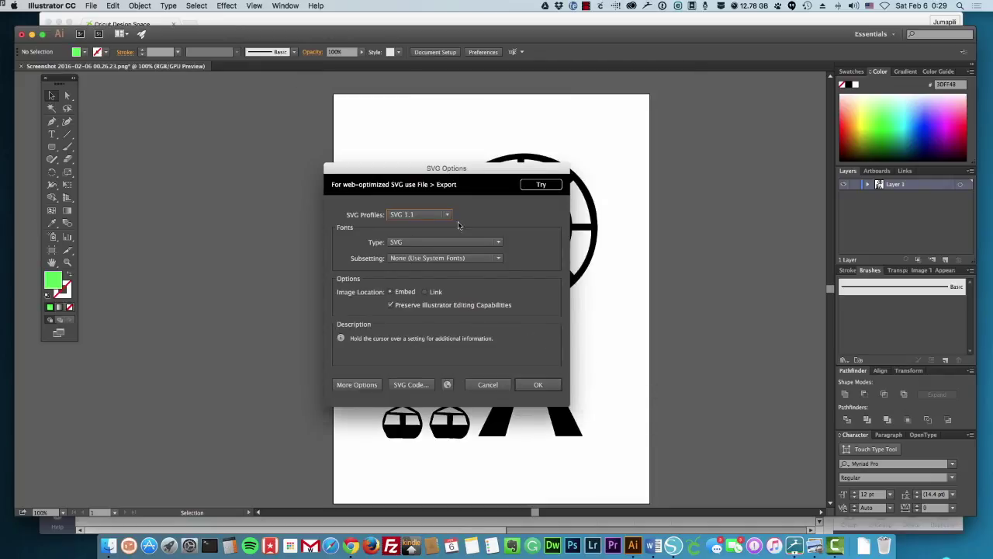
- Confirm SVG Options with the SVG 1.1 profile, then hide Illustrator
click(447, 215)
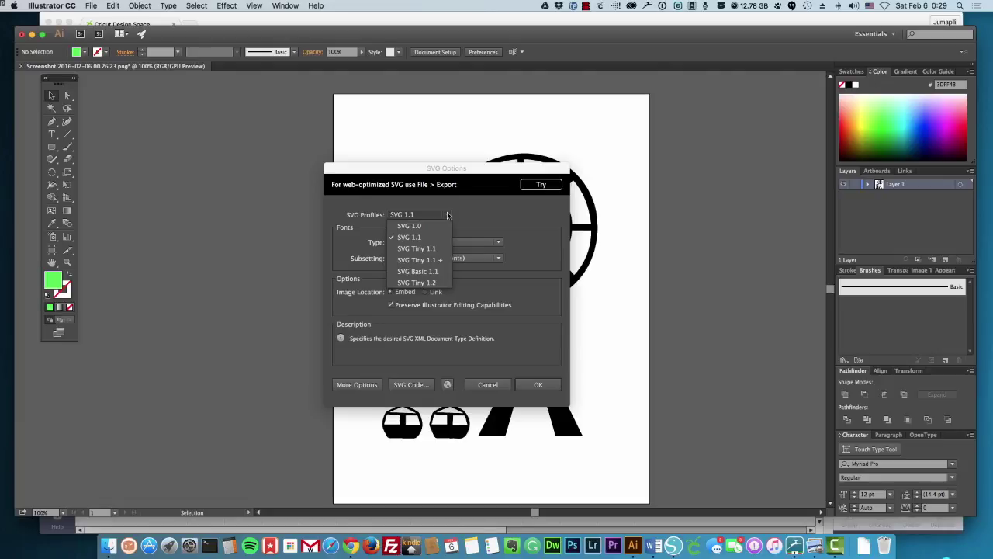
click(418, 241)
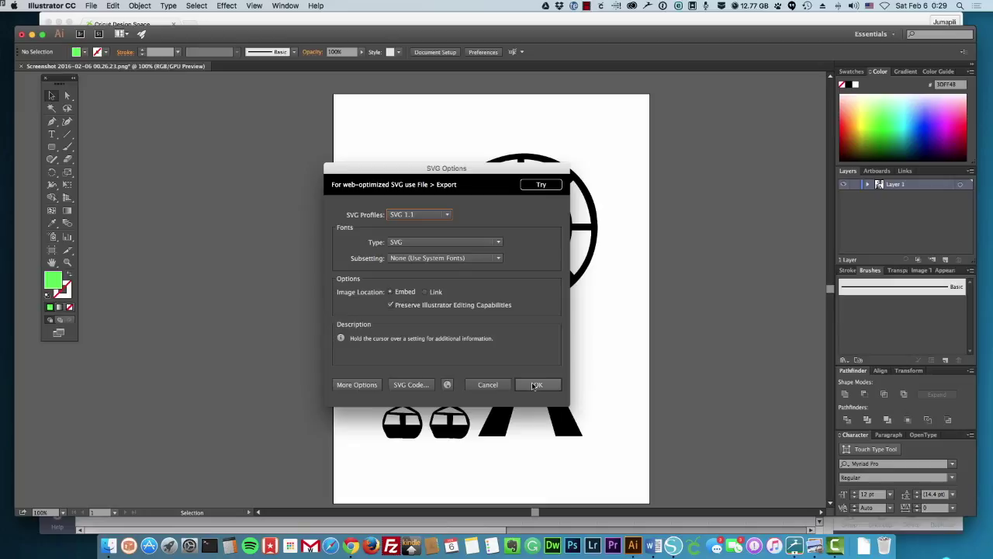
click(534, 386)
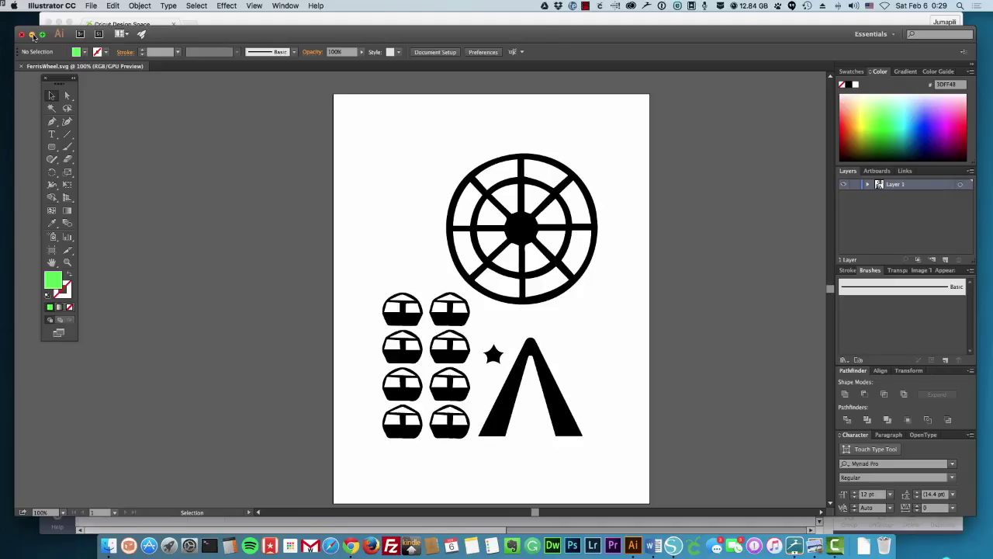
click(32, 34)
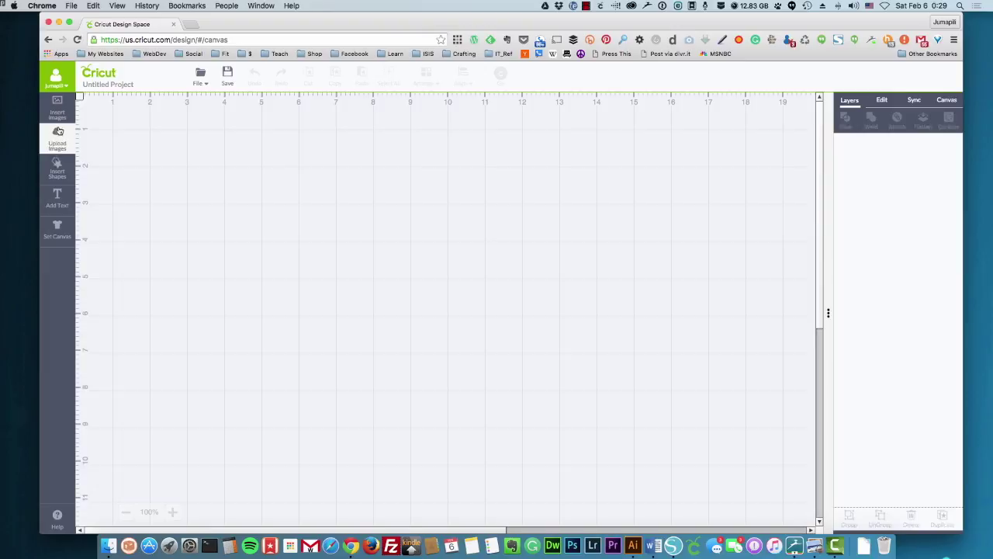
- Upload FerrisWheel.svg from the SVG folder into Cricut Design Space
click(58, 116)
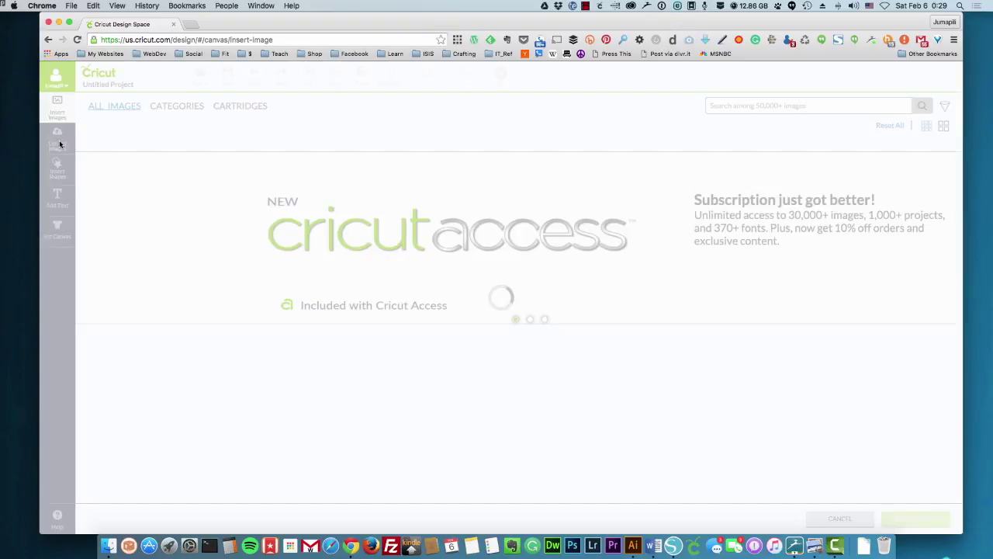
click(59, 141)
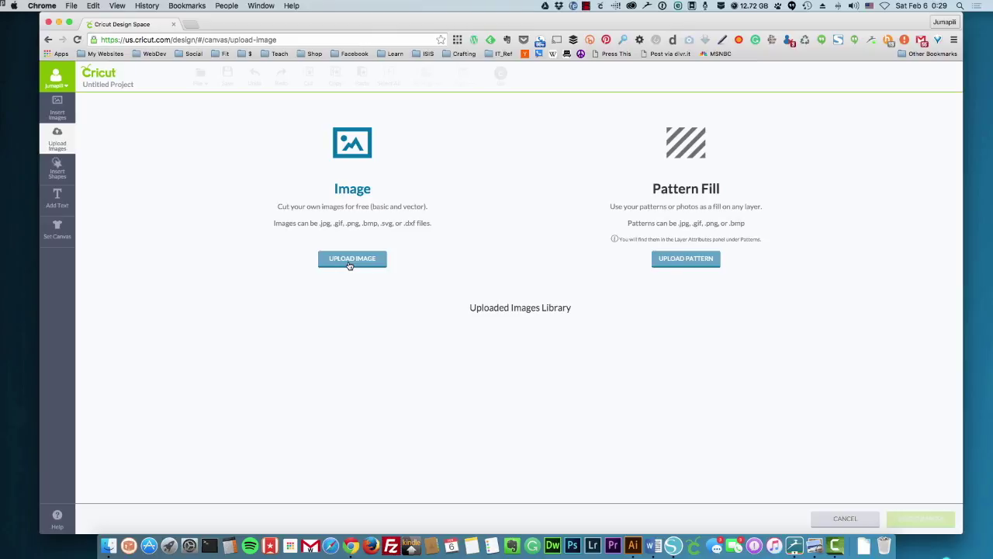
click(351, 261)
click(187, 190)
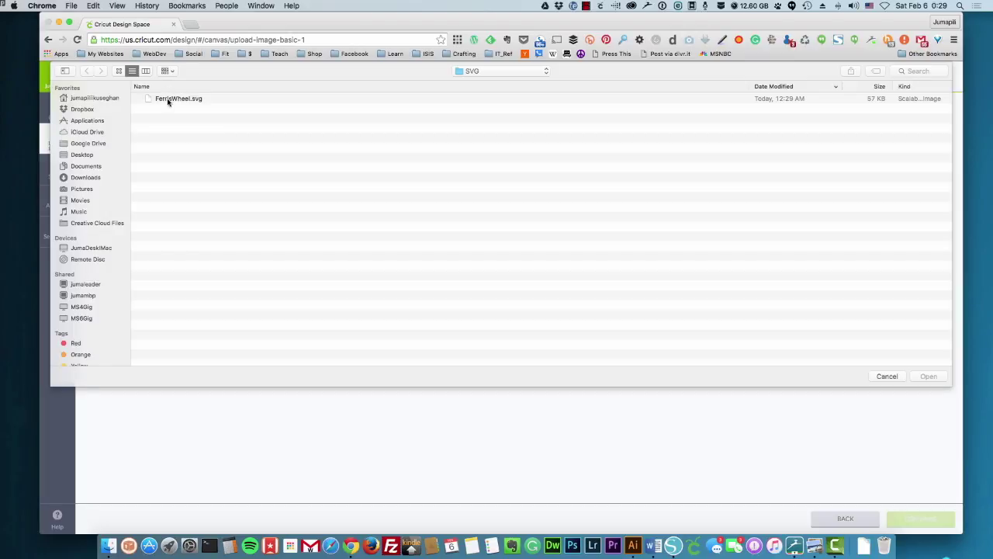
click(167, 101)
click(928, 376)
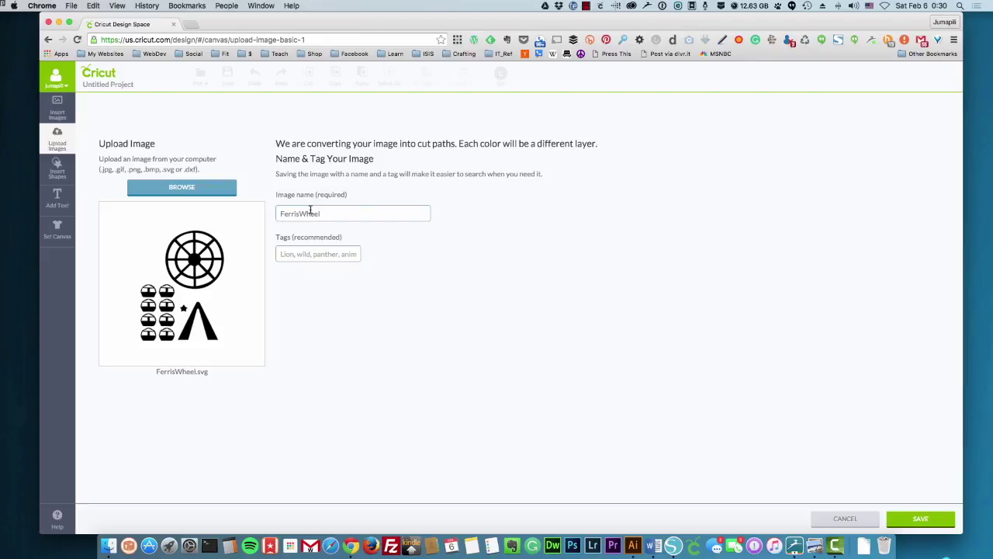
- Tag the FerrisWheel image 'Fair, Carnival, Rid' and save it to Uploaded Images
click(318, 254)
text(Fair, Carniva)
text(l, Rides)
click(922, 520)
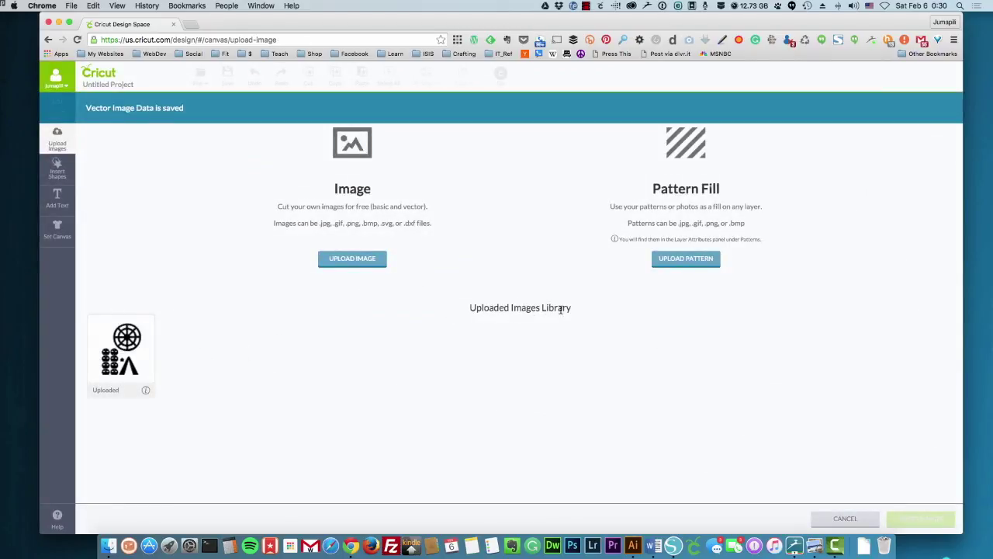
click(121, 346)
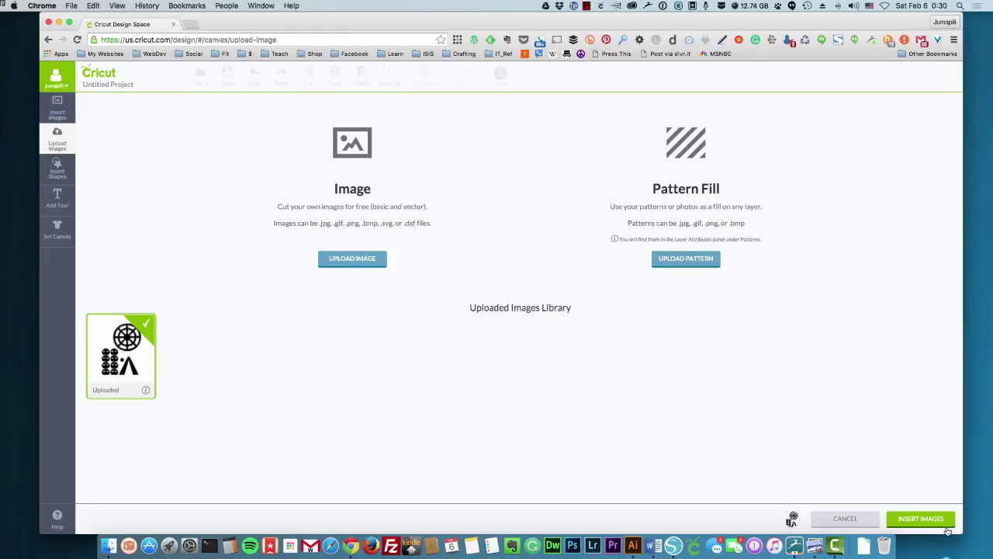
- Insert the uploaded Ferris wheel, enlarge it slightly, and preview its layout on the 12x12 cutting mat
click(921, 518)
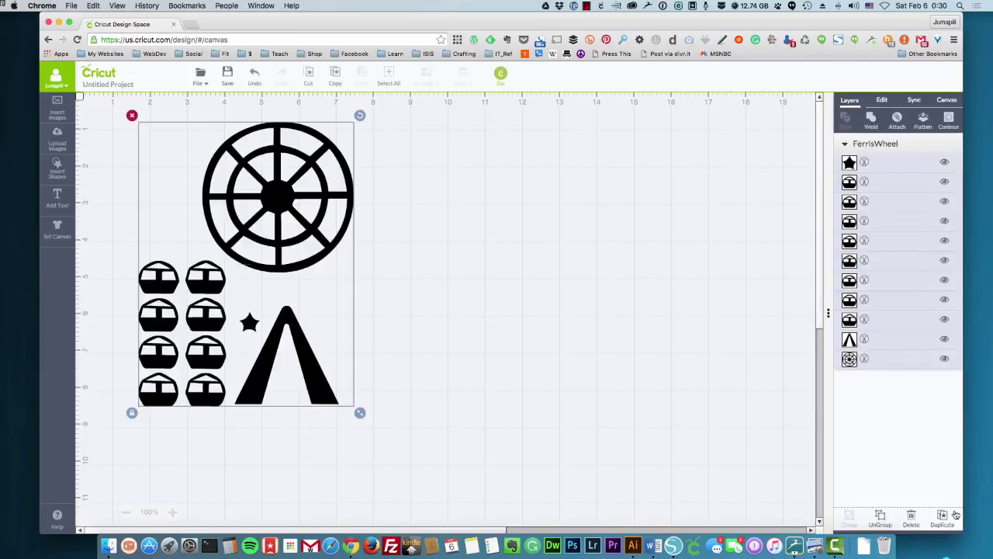
drag(367, 417, 465, 501)
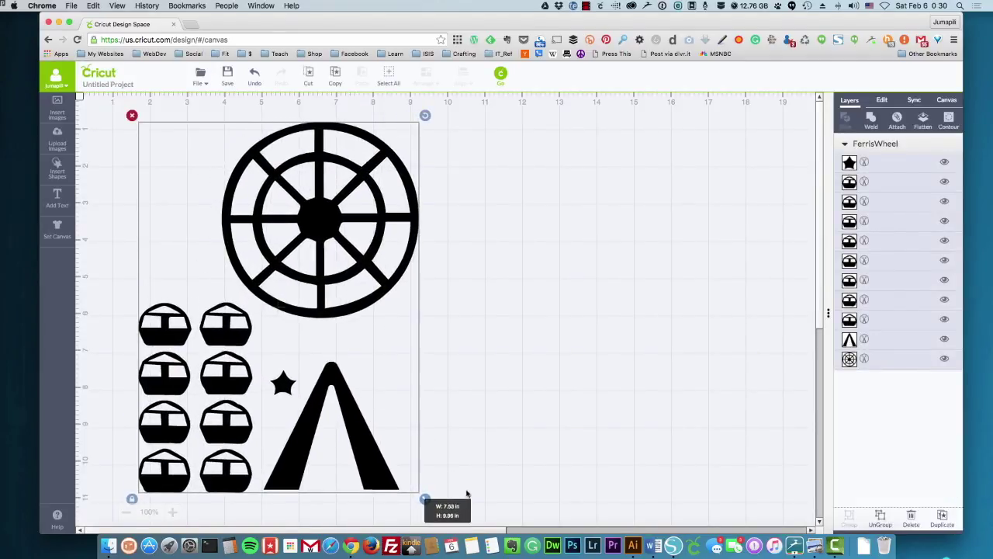
click(537, 381)
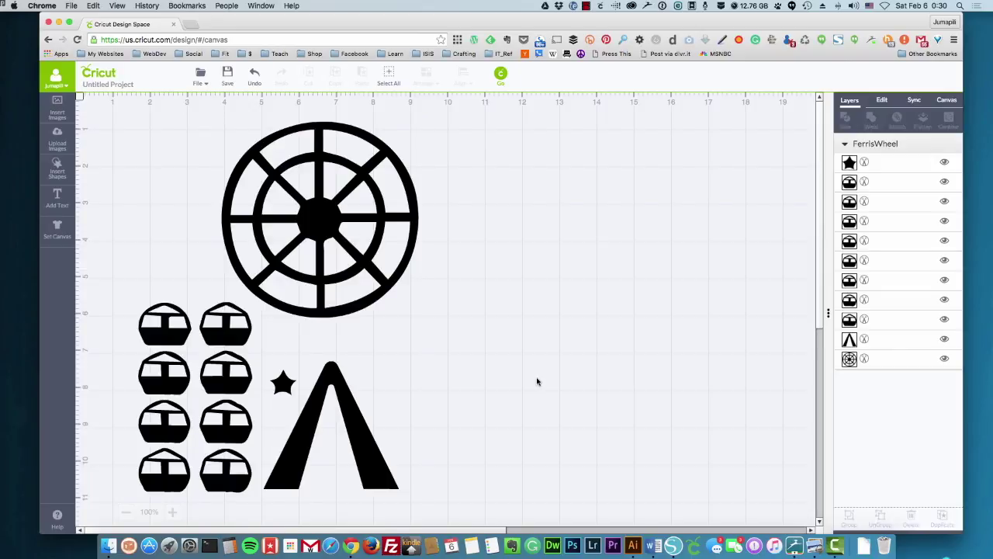
click(501, 73)
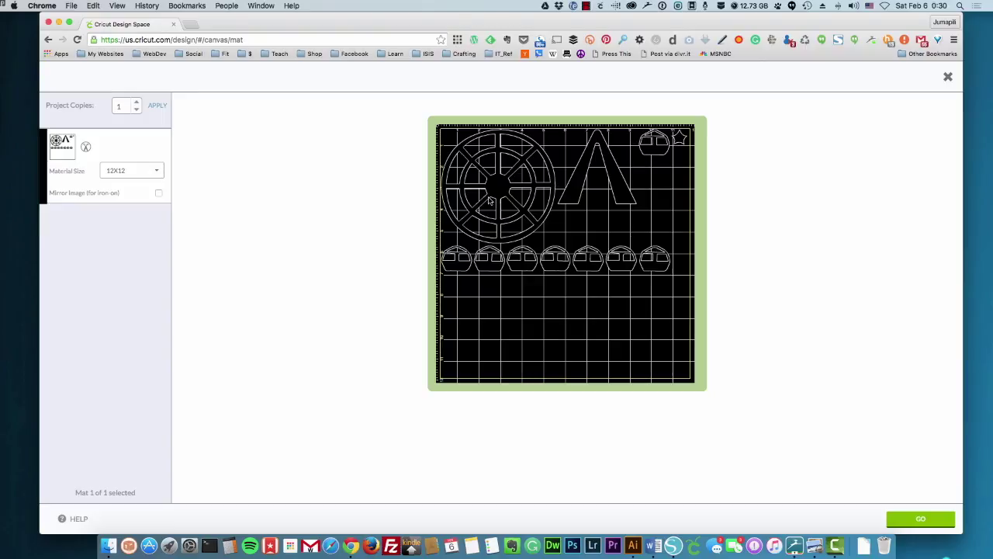
- Close the mat preview, select all pieces with Cmd+A, and ungroup them into separate FerrisWheel layers
click(947, 77)
right_click(295, 180)
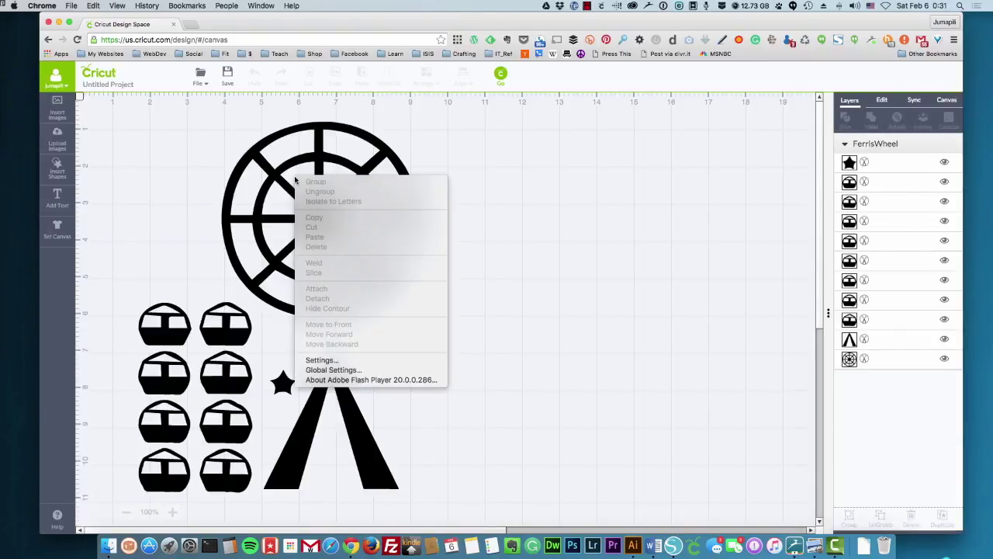
click(270, 183)
key(super+a)
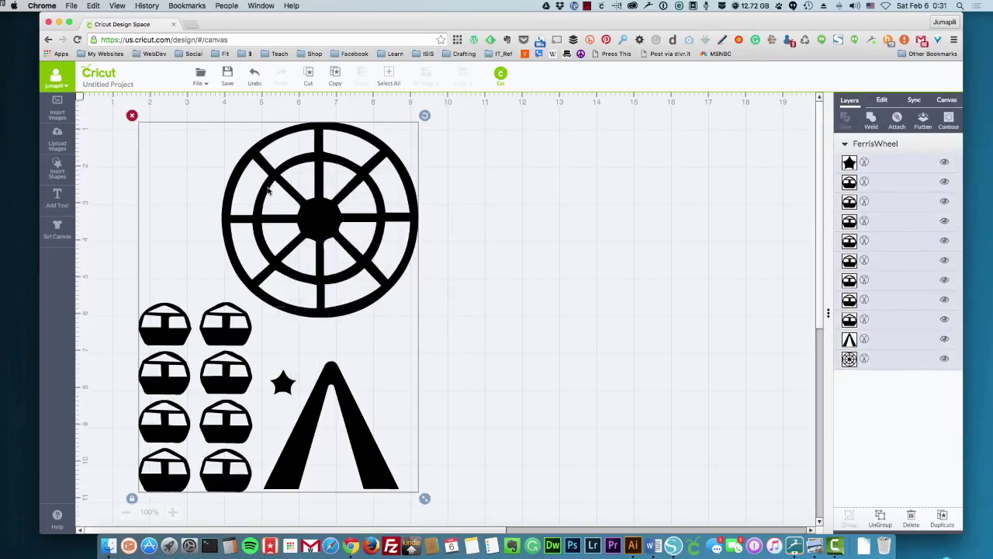
right_click(314, 231)
click(325, 244)
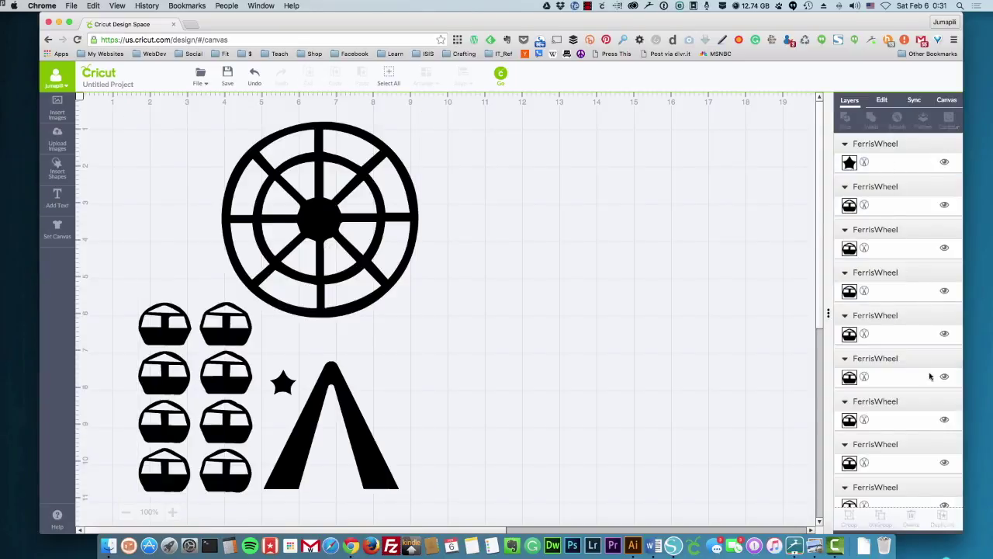
scroll(869, 349, down, 5)
scroll(869, 419, up, 5)
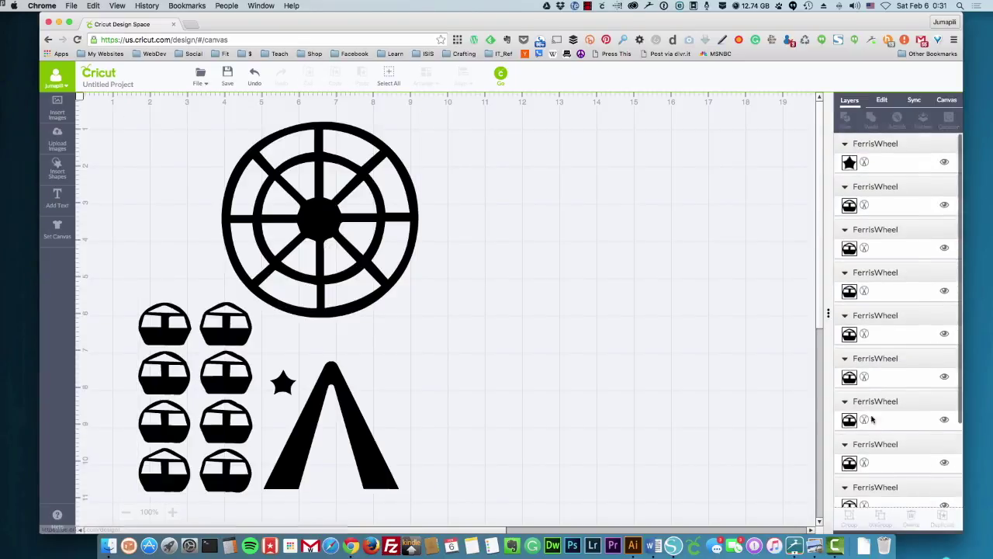
scroll(871, 221, down, 5)
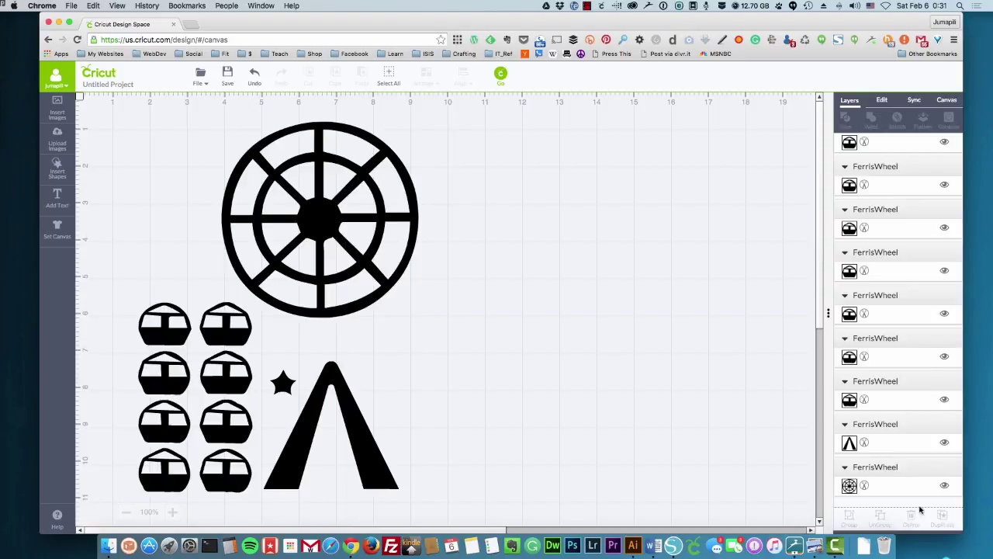
scroll(887, 355, up, 1)
- Color the star Candycorn yellow and make the wheel and A-frame stand gray
click(852, 163)
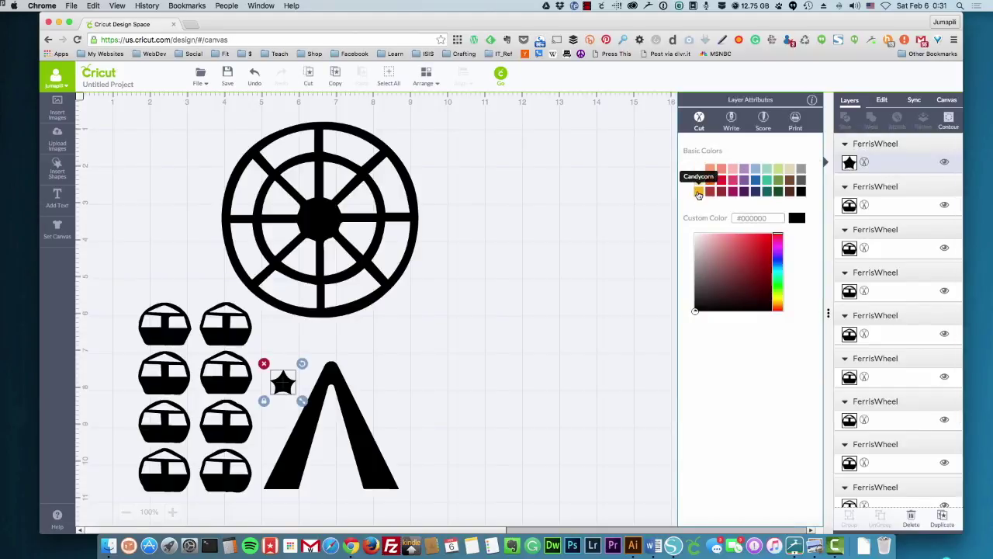
click(700, 193)
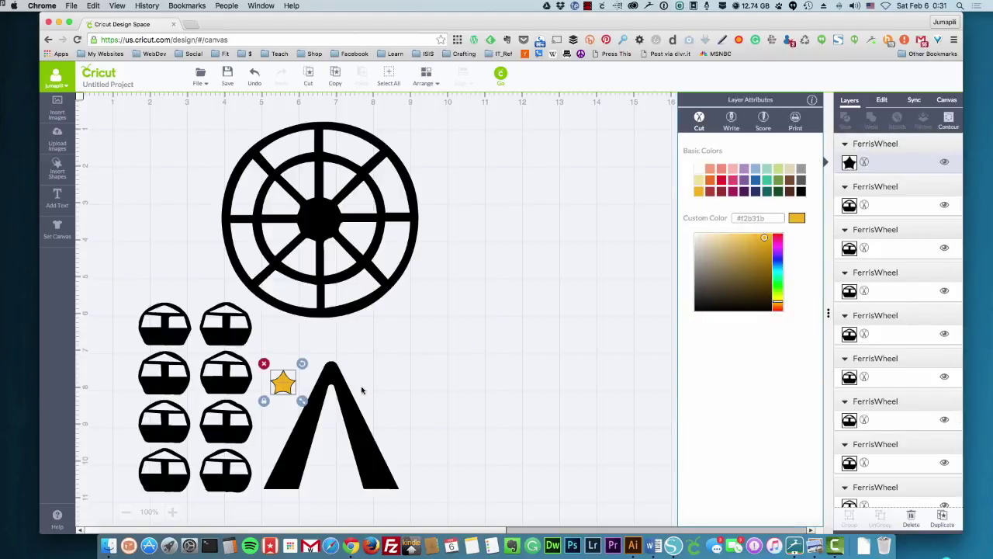
click(348, 303)
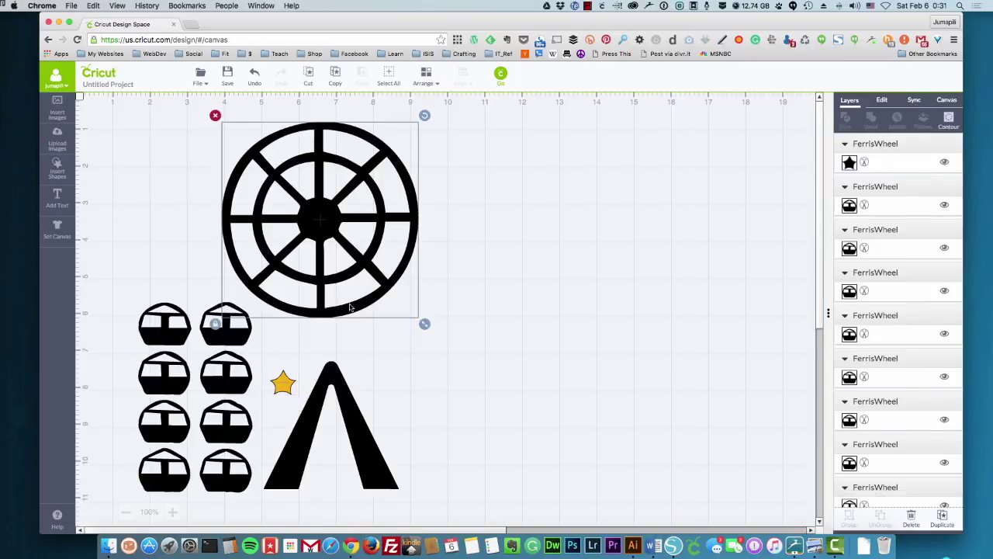
click(851, 487)
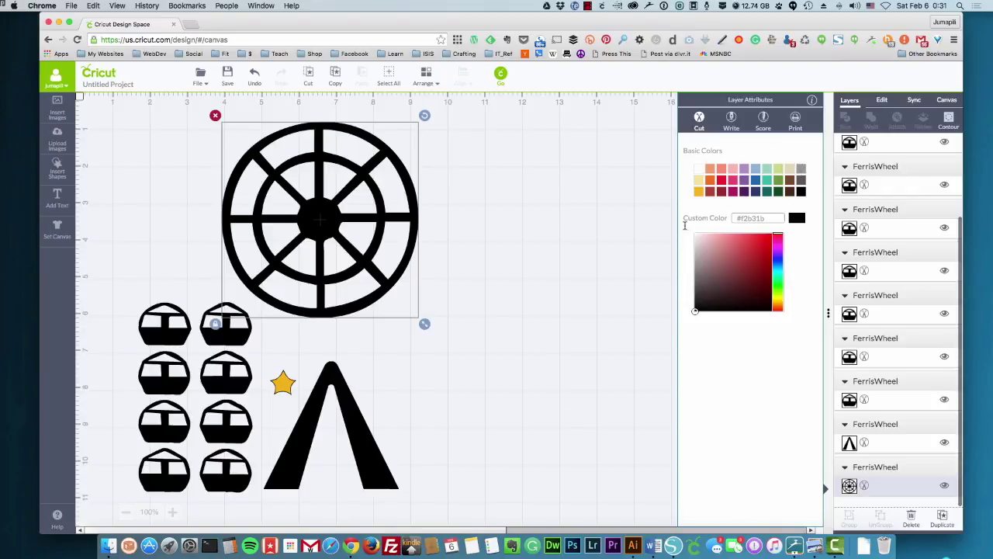
click(801, 169)
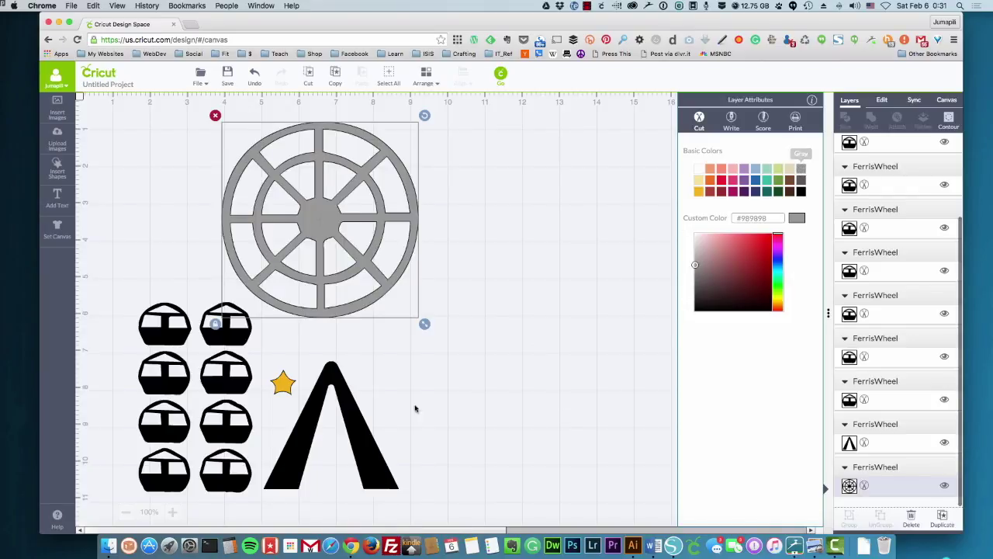
click(371, 468)
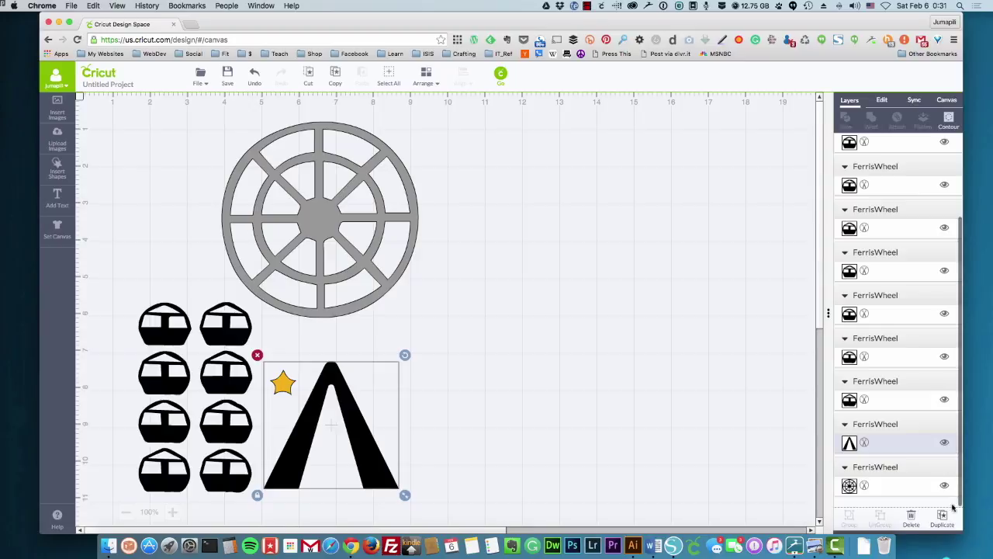
click(864, 443)
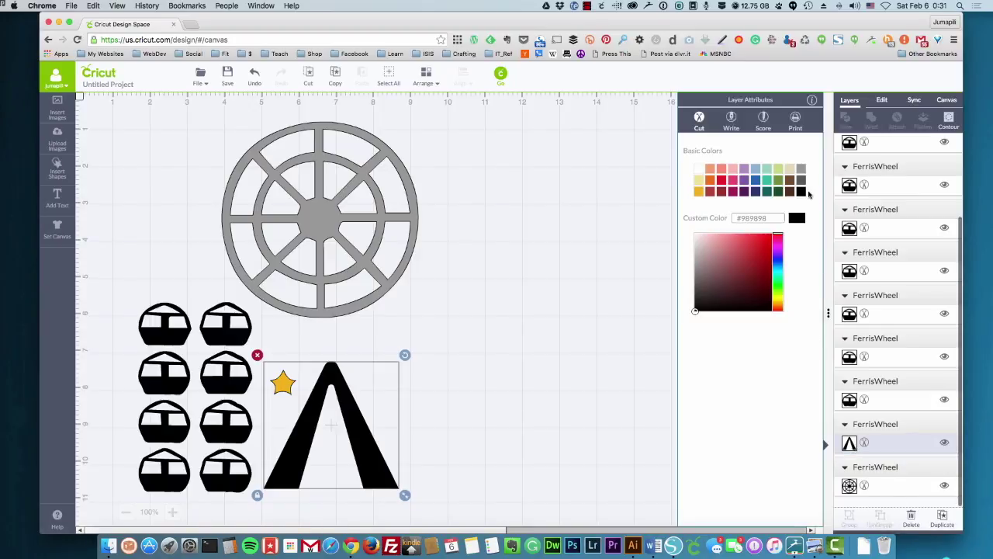
click(801, 168)
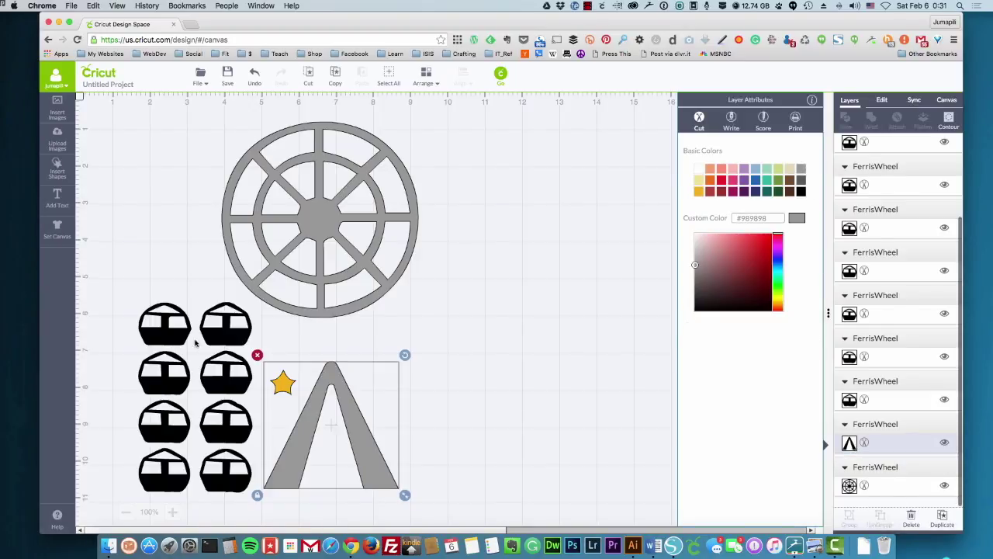
- Color two gondolas Candycorn yellow and the two right-side gondolas Blueberry blue
click(157, 336)
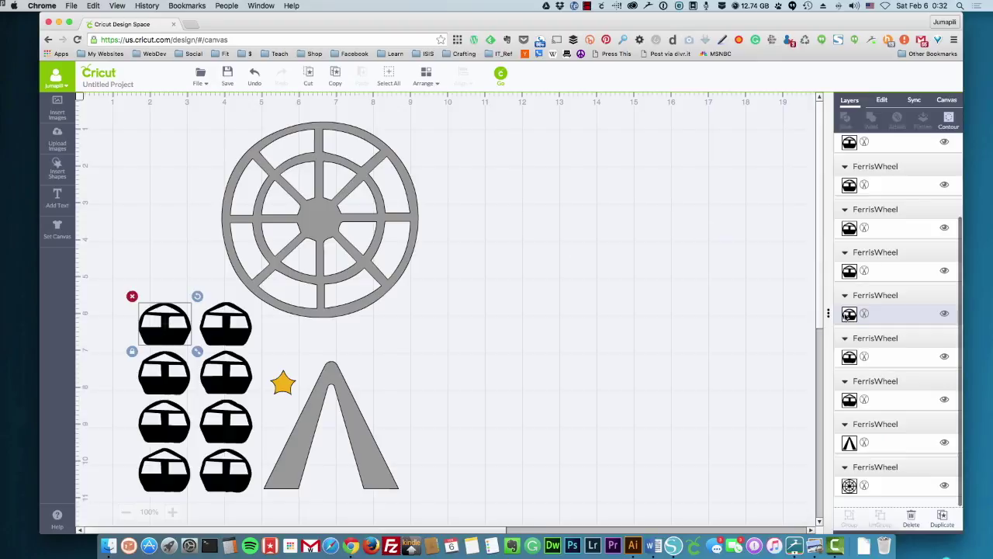
scroll(863, 325, up, 3)
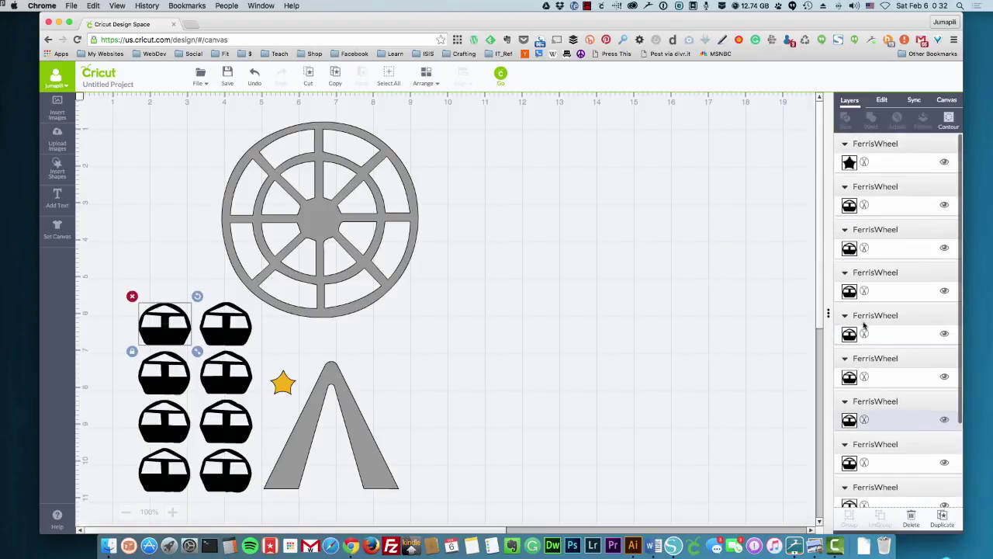
click(864, 205)
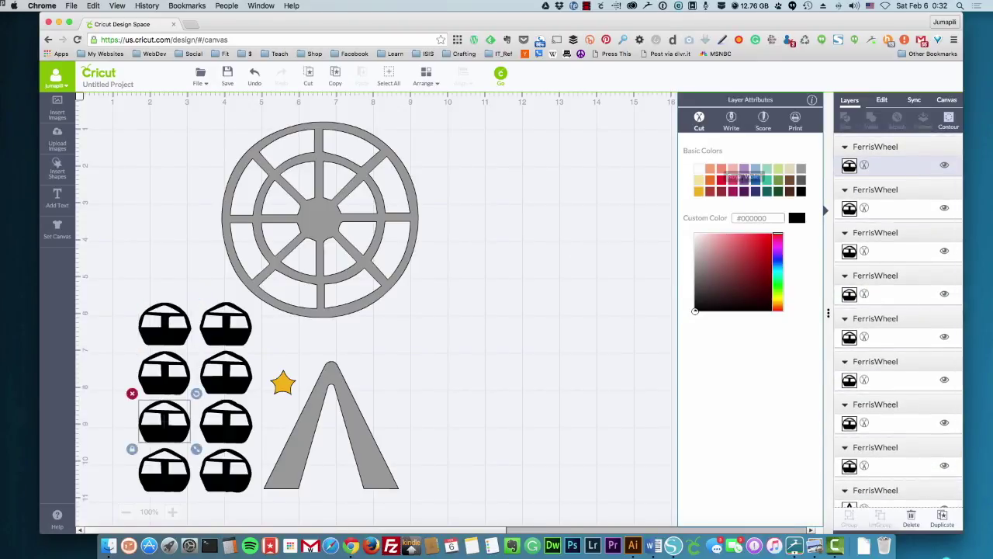
click(700, 191)
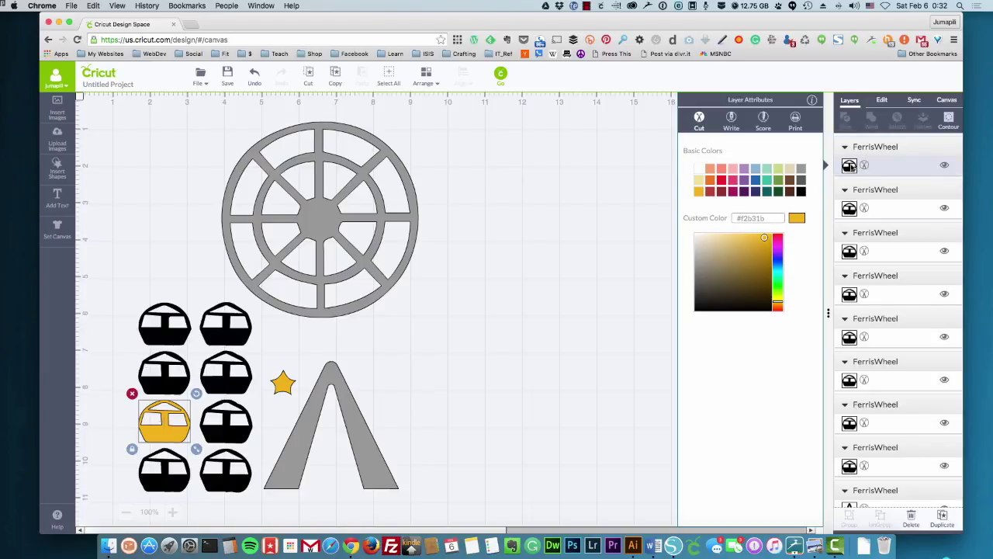
click(849, 215)
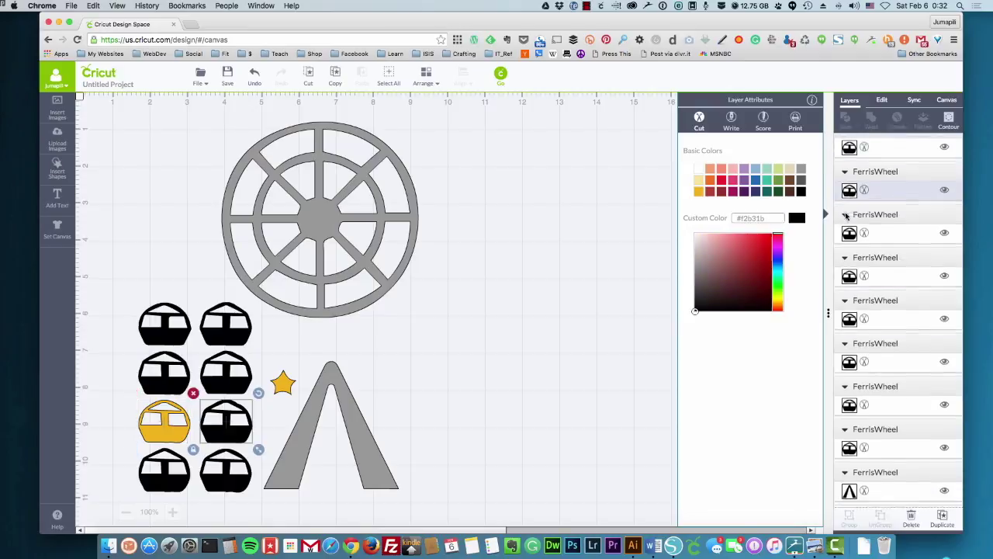
click(698, 192)
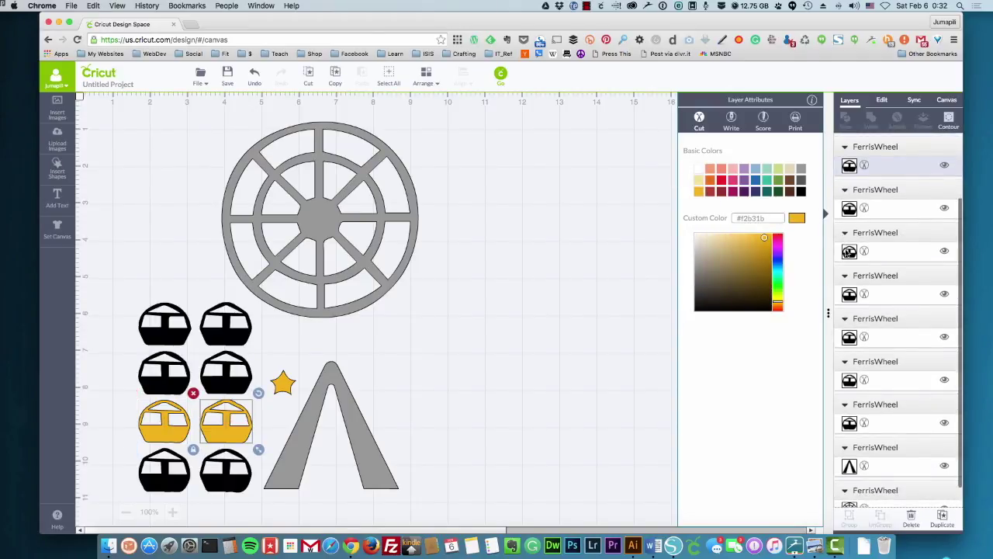
click(849, 251)
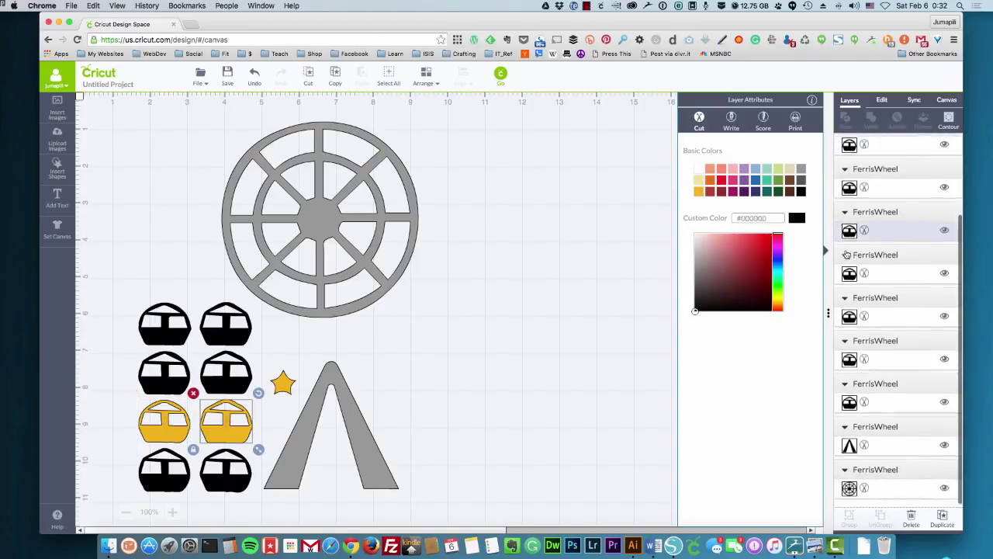
click(757, 180)
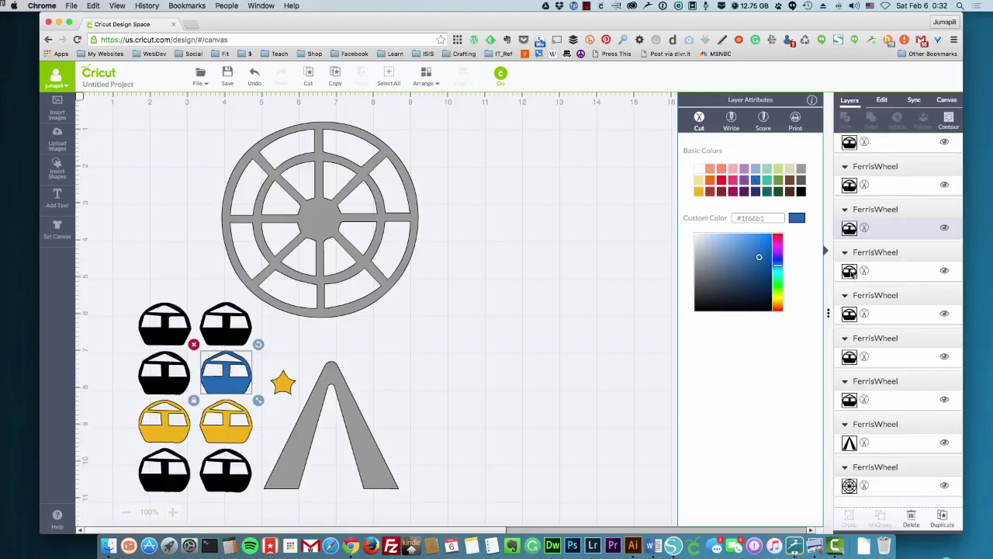
click(849, 272)
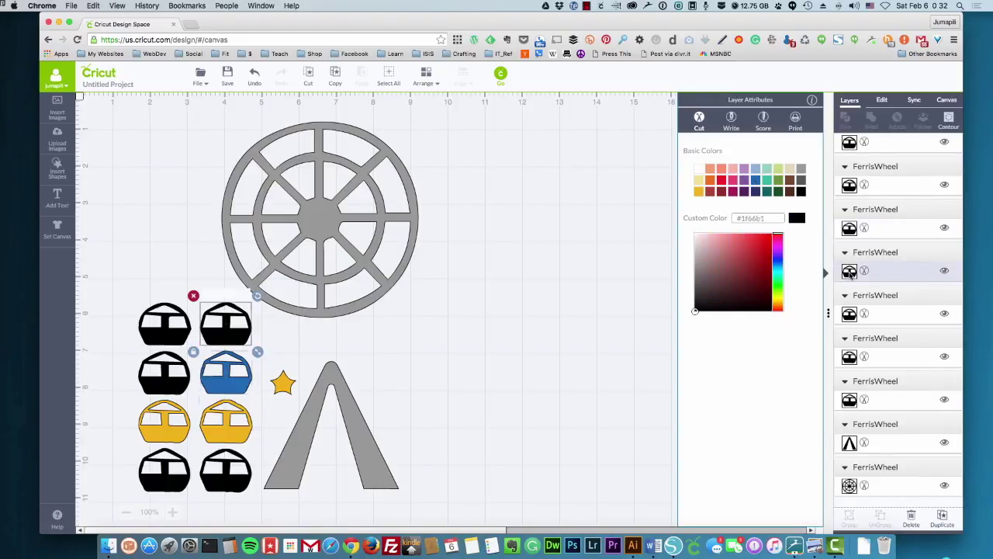
click(757, 181)
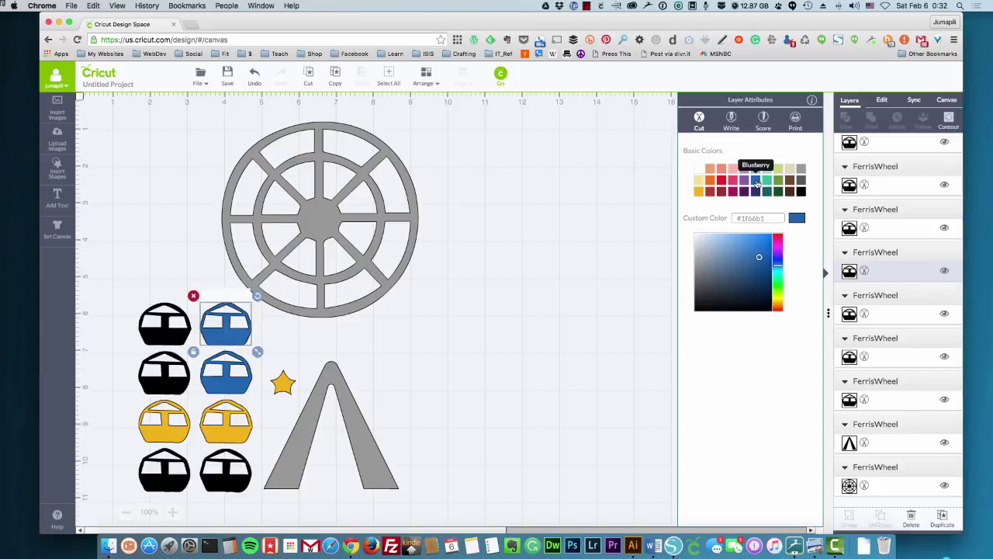
- Color the top-left gondola green and select the bottom-left black gondola
click(849, 318)
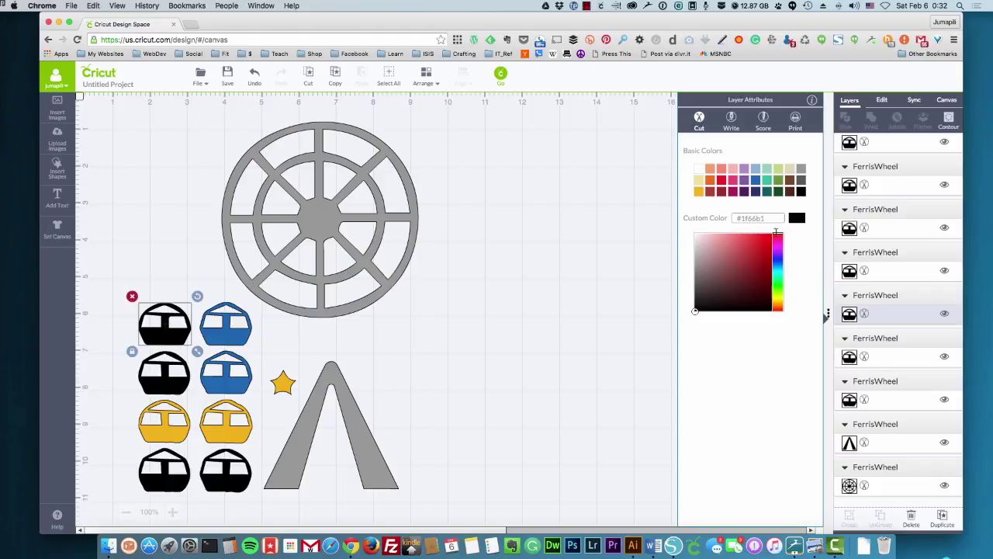
click(778, 180)
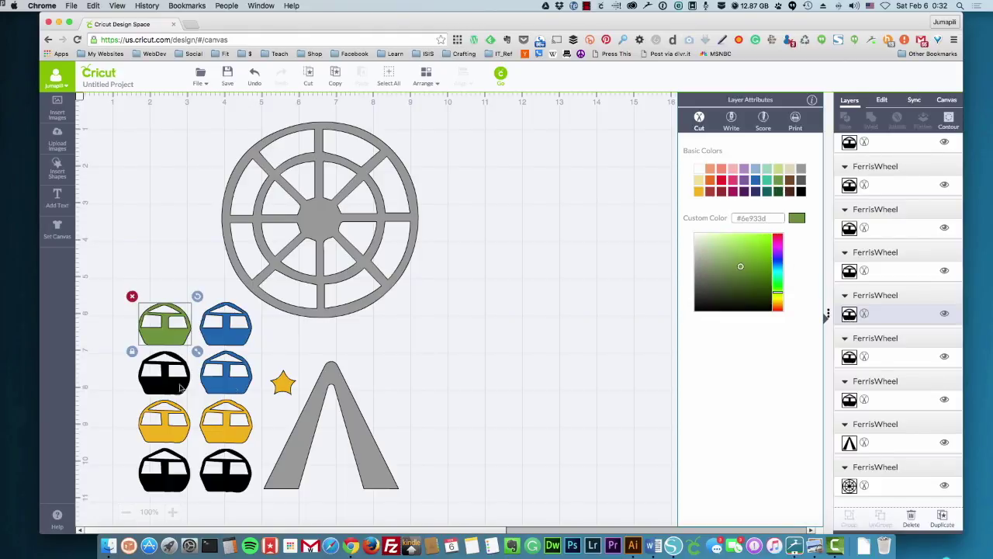
click(179, 387)
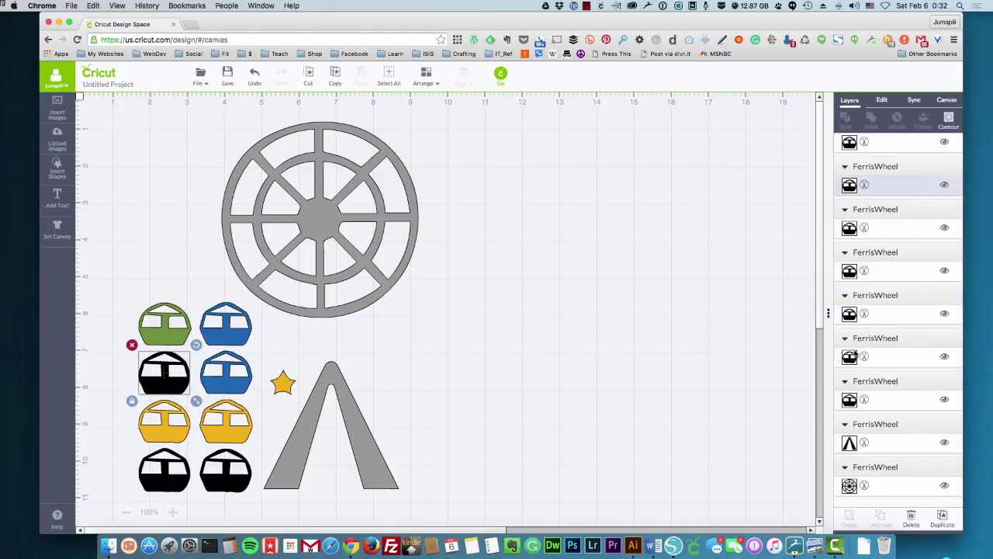
scroll(850, 357, up, 3)
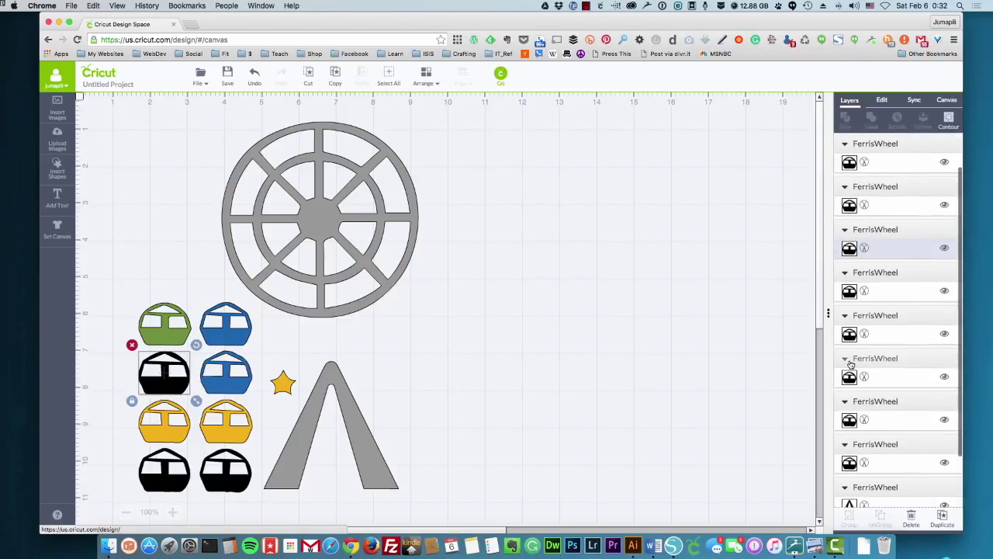
click(848, 464)
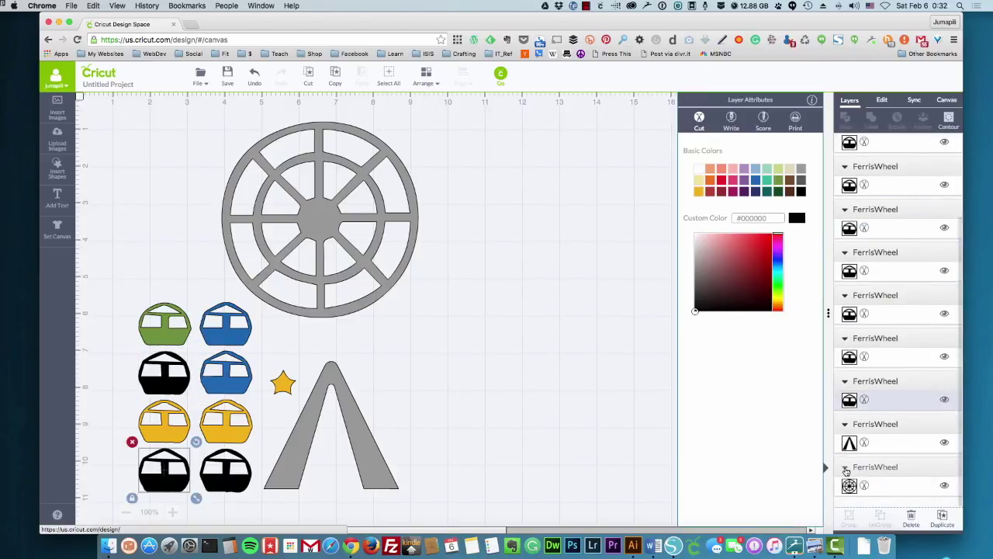
- Color the bottom-left gondola red and the second-row left gondola green
click(721, 180)
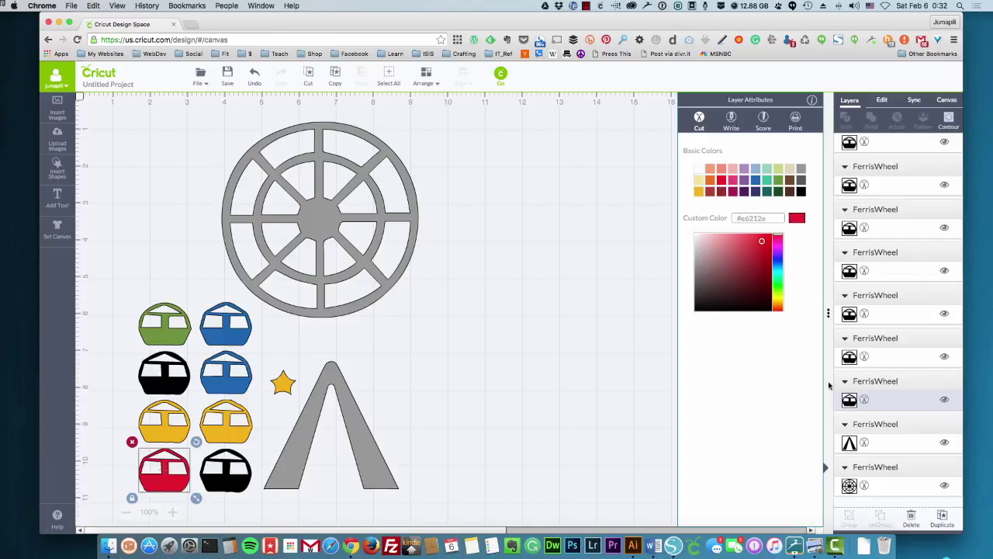
click(851, 362)
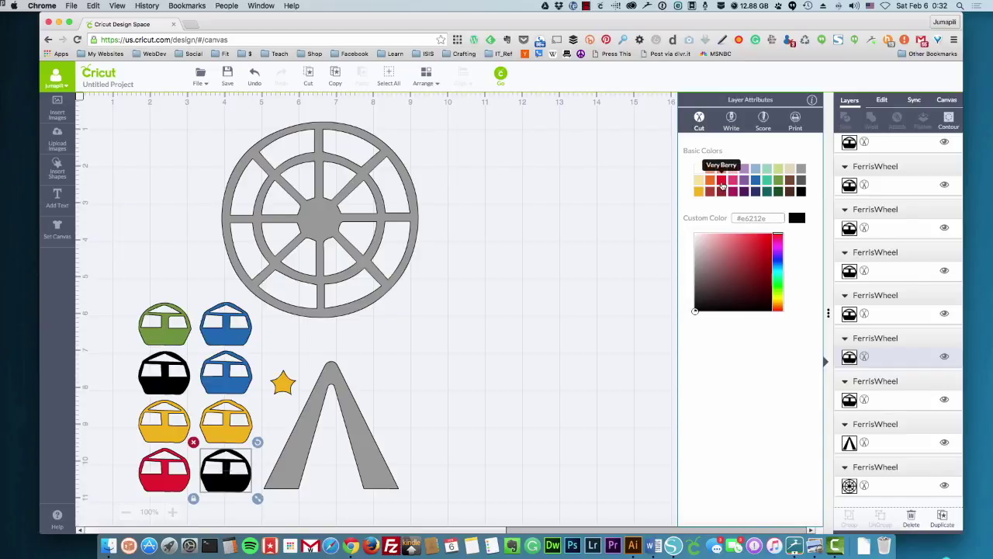
click(180, 393)
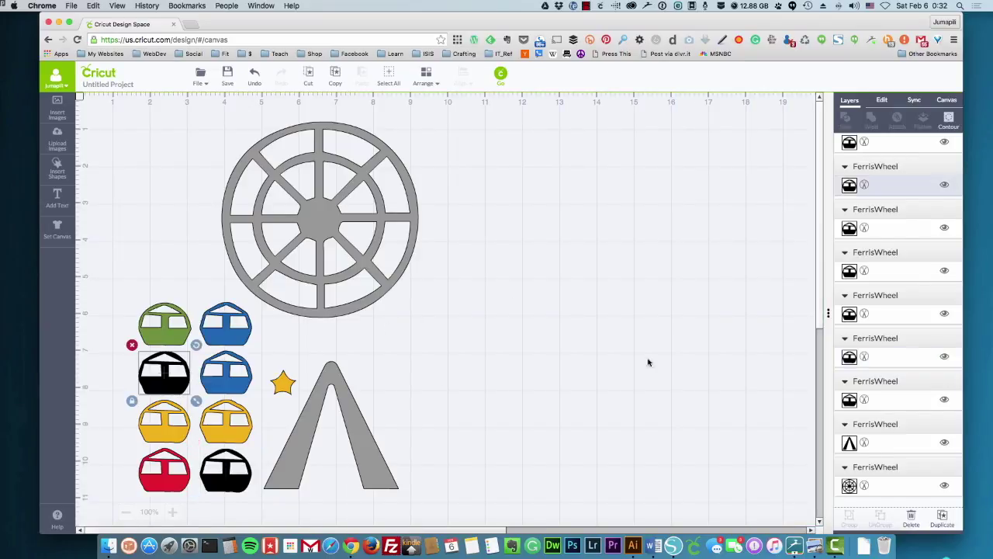
scroll(946, 353, up, 1)
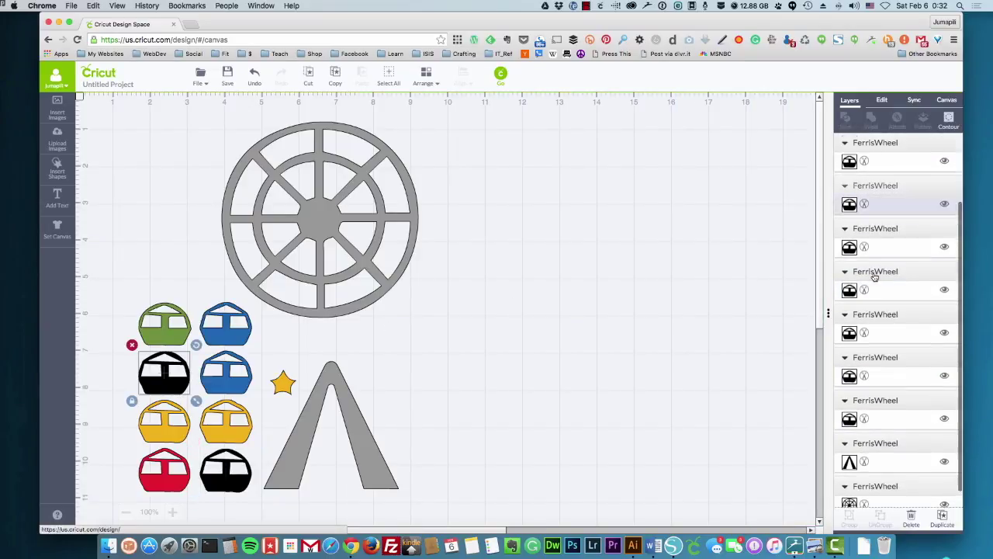
scroll(874, 277, down, 1)
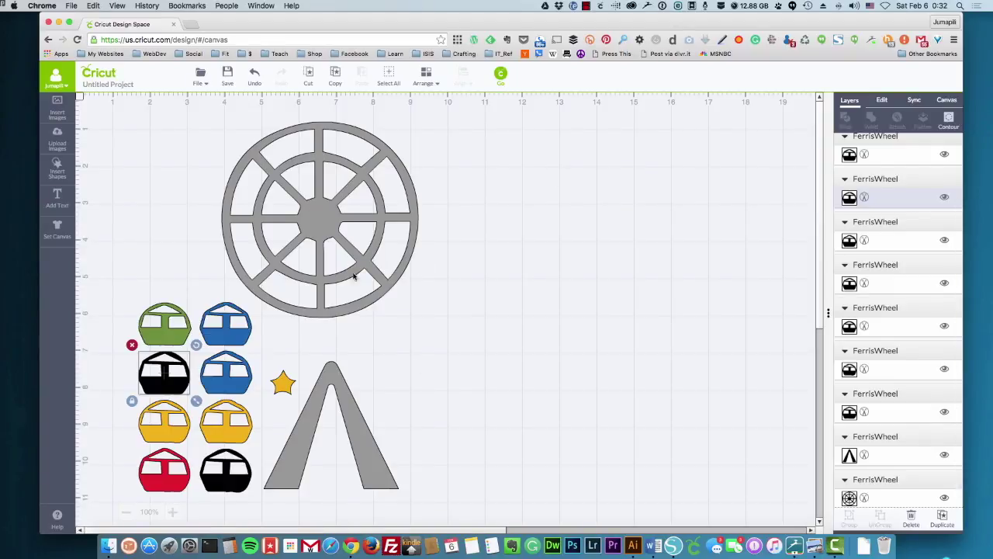
scroll(907, 222, up, 4)
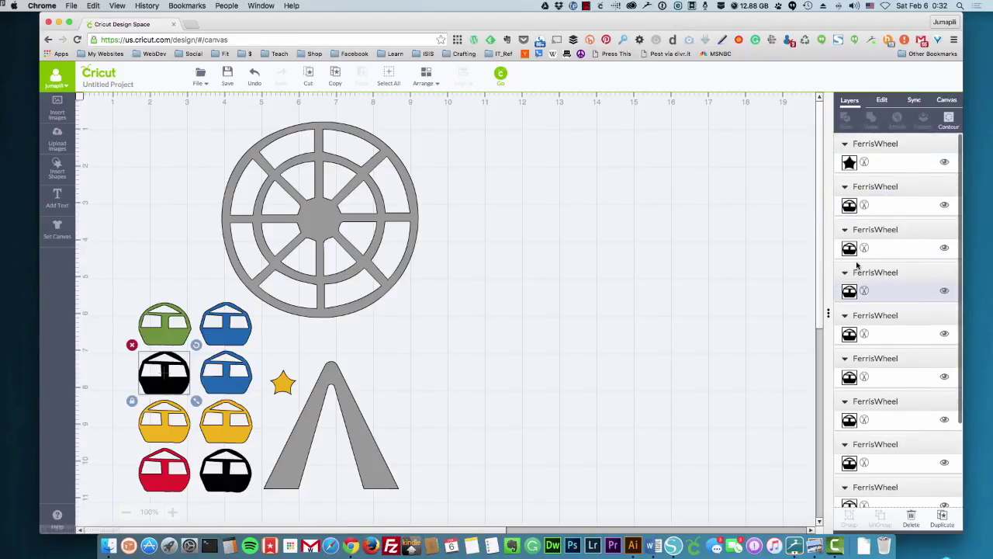
click(849, 207)
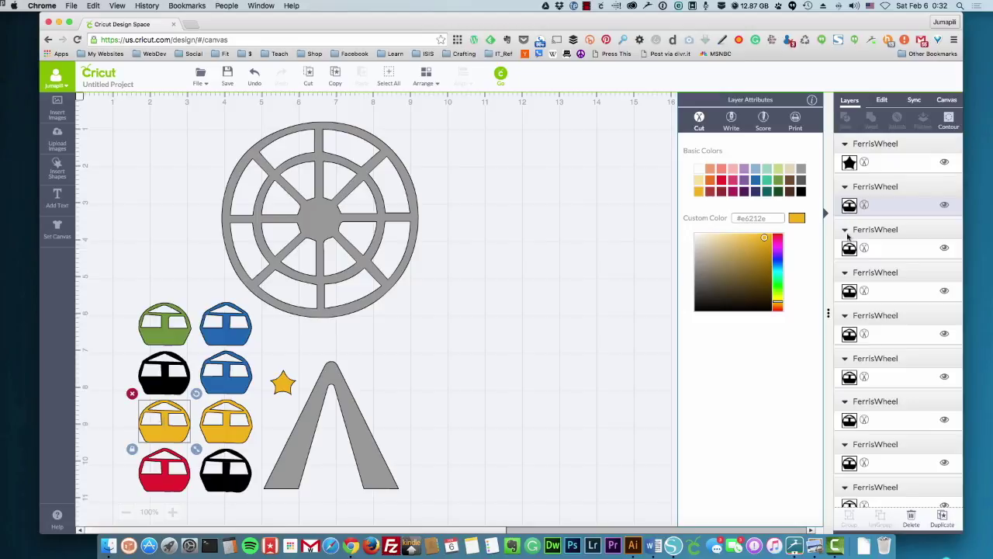
click(849, 250)
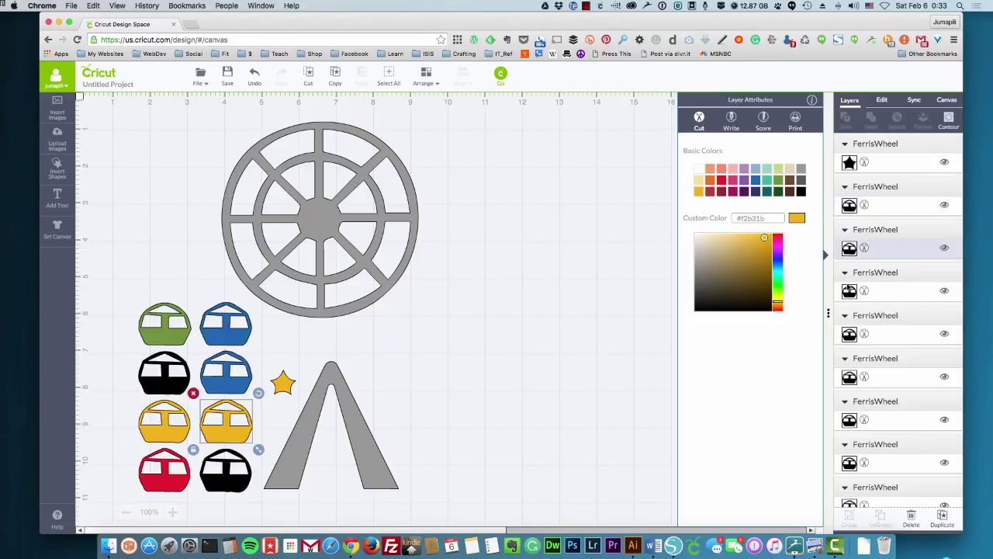
click(849, 291)
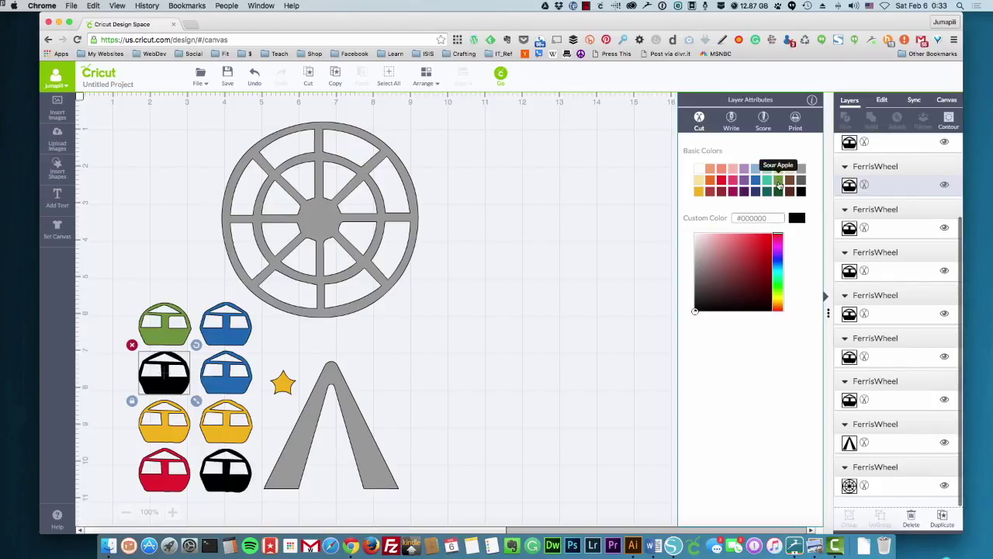
click(778, 183)
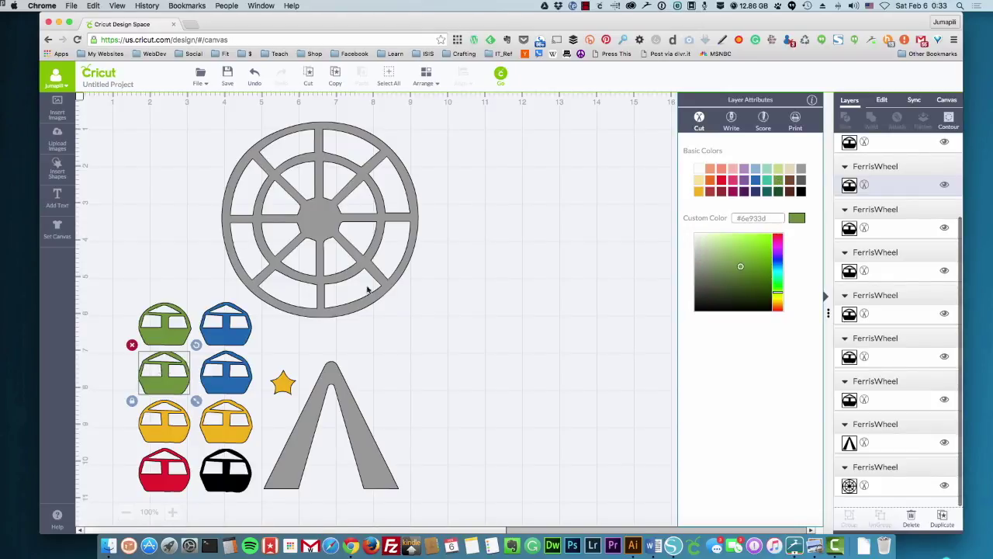
- Color the bottom-right gondola red and send the design to the mat preview
click(231, 486)
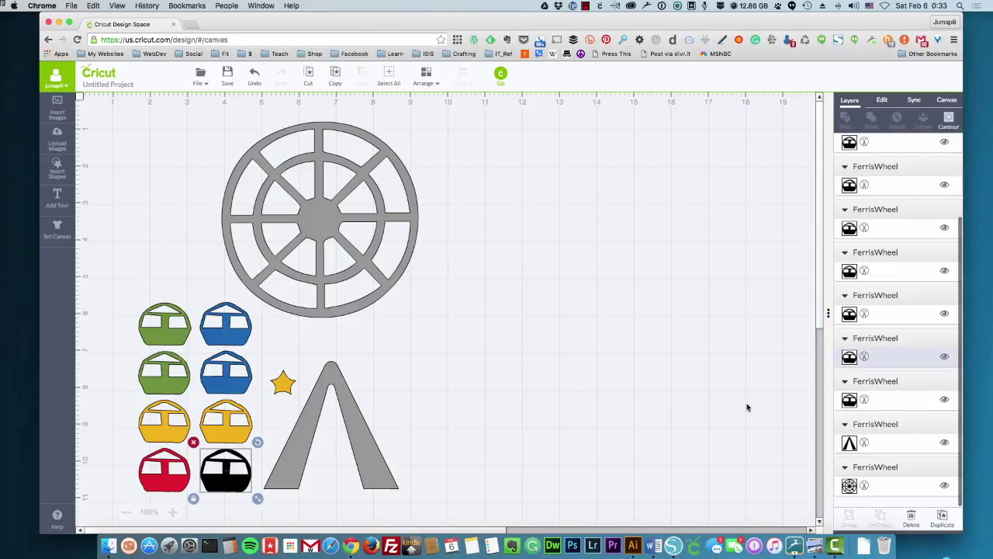
scroll(853, 369, up, 3)
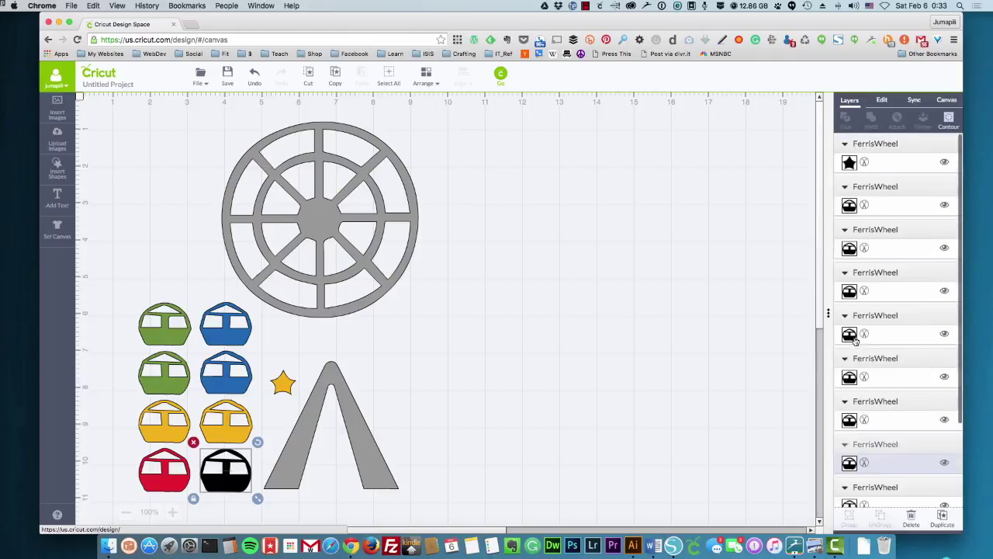
click(856, 213)
scroll(855, 218, down, 1)
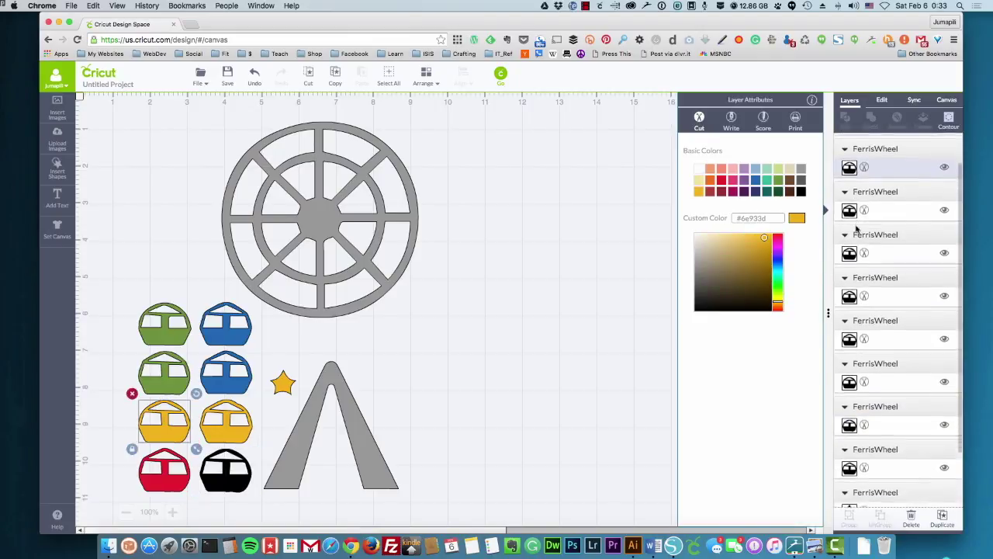
click(854, 221)
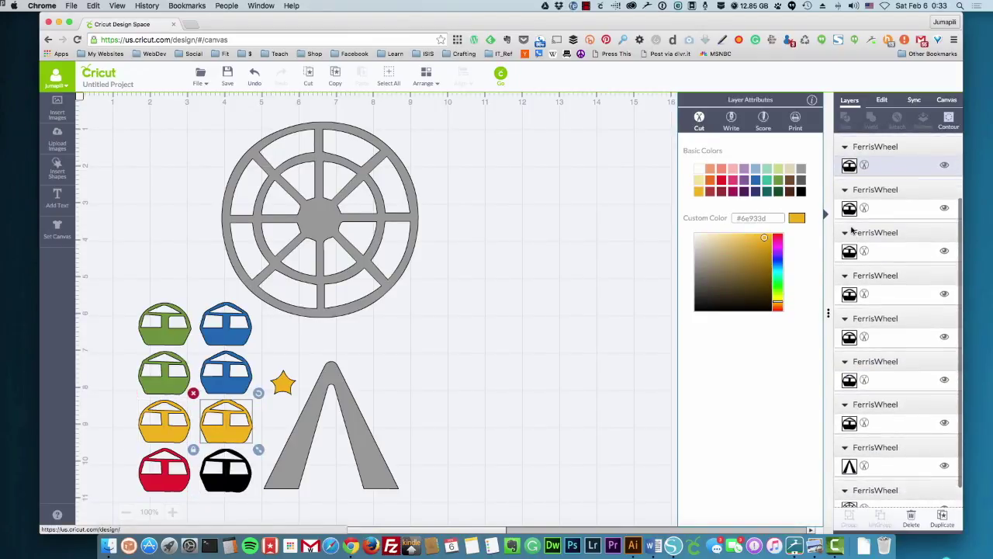
click(856, 256)
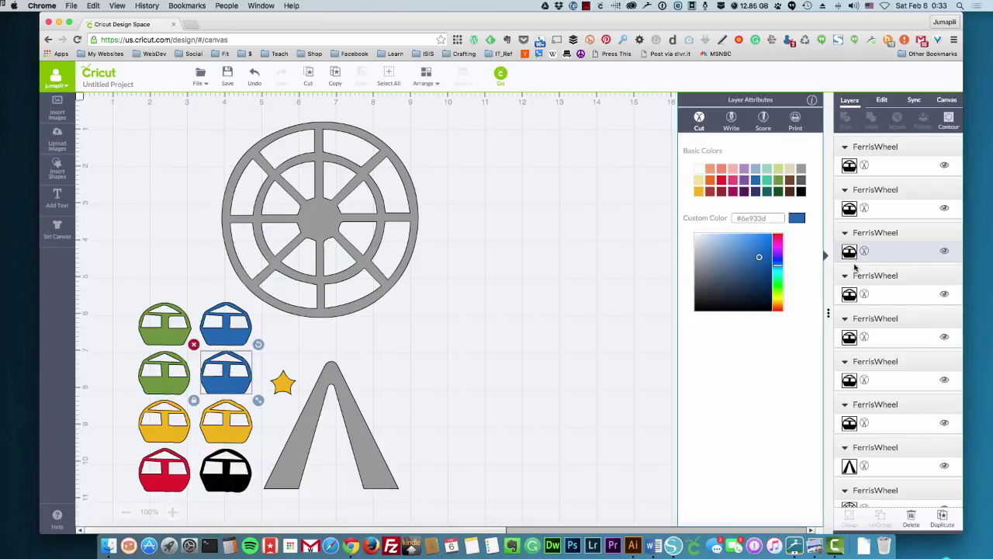
click(850, 298)
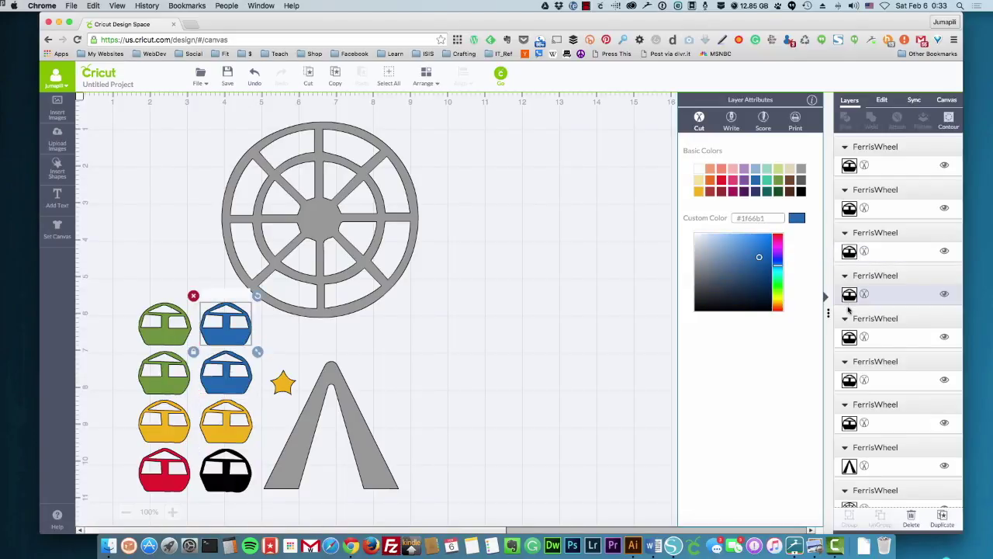
click(851, 340)
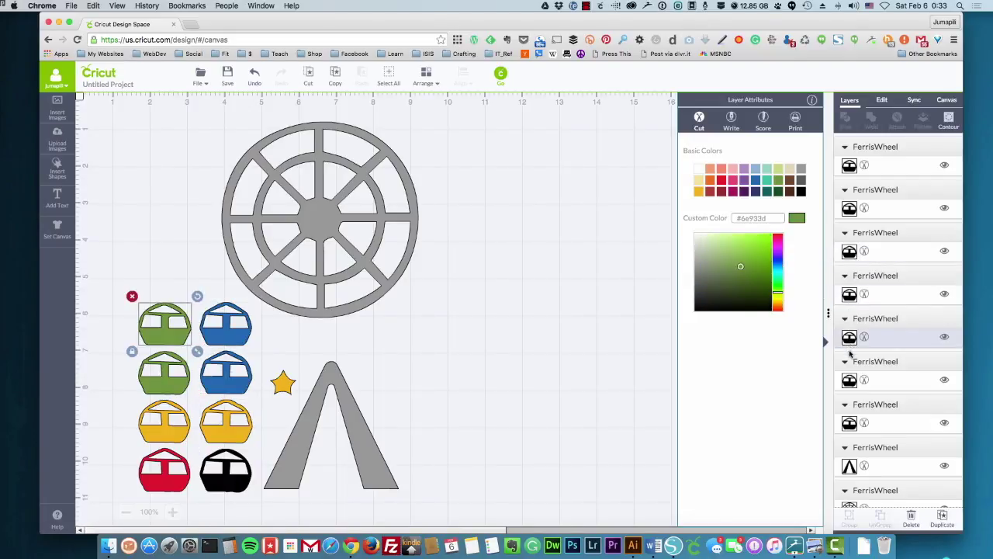
click(850, 380)
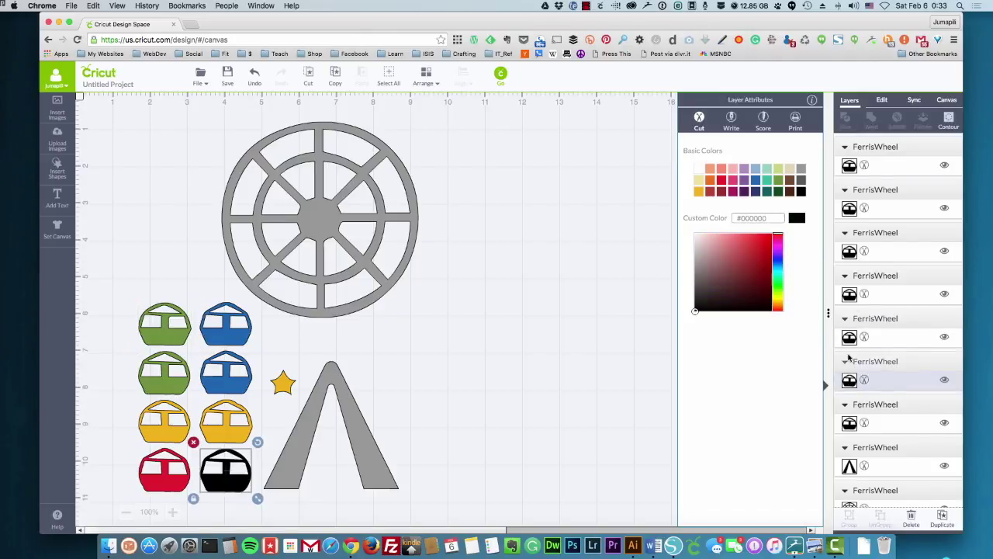
click(722, 180)
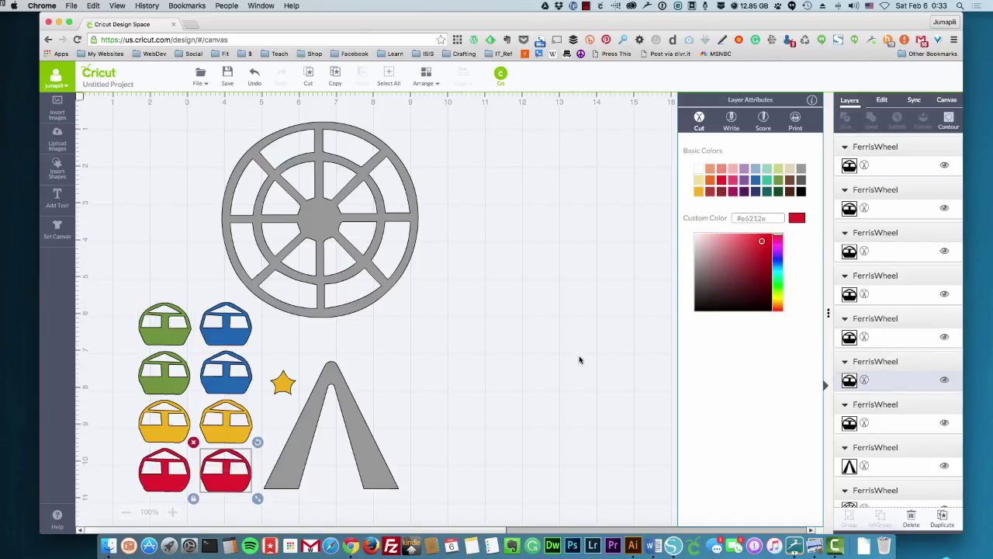
click(499, 75)
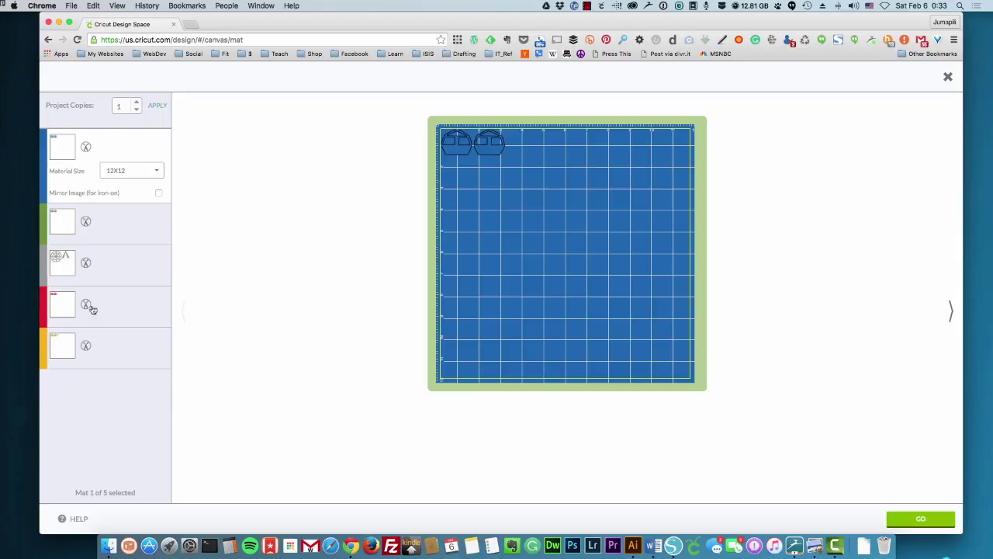
- Step through the green, grey, red and yellow mat previews, ending on the yellow mat
click(80, 235)
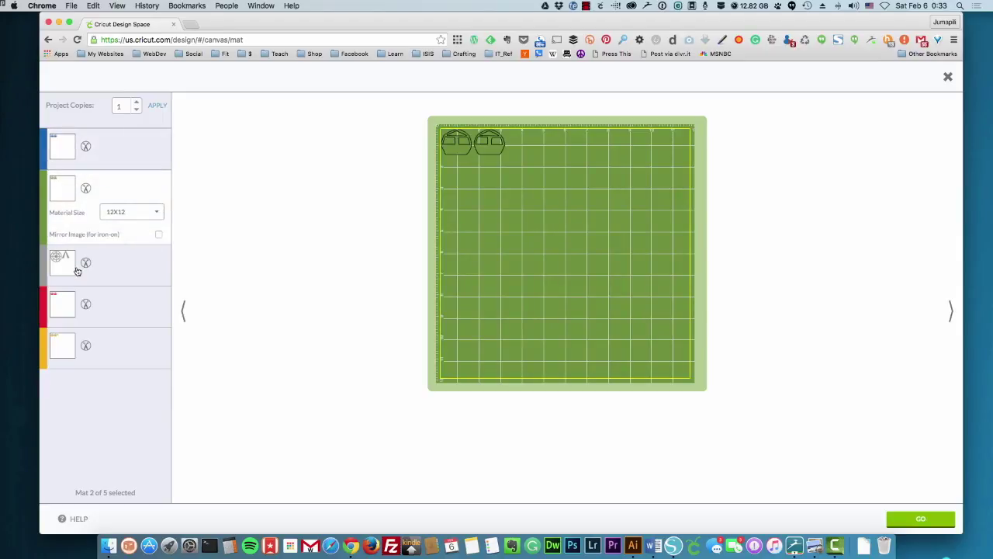
click(77, 271)
click(78, 301)
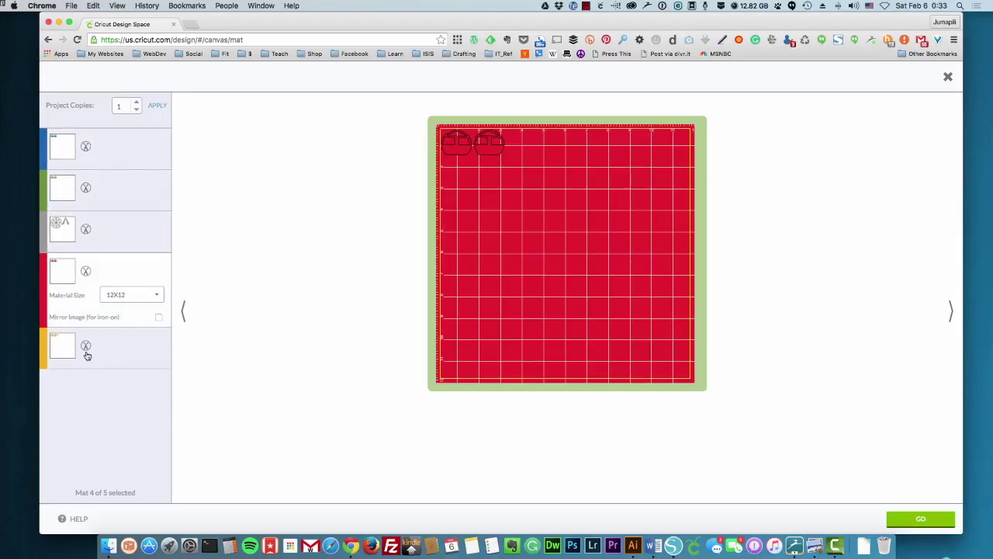
click(87, 356)
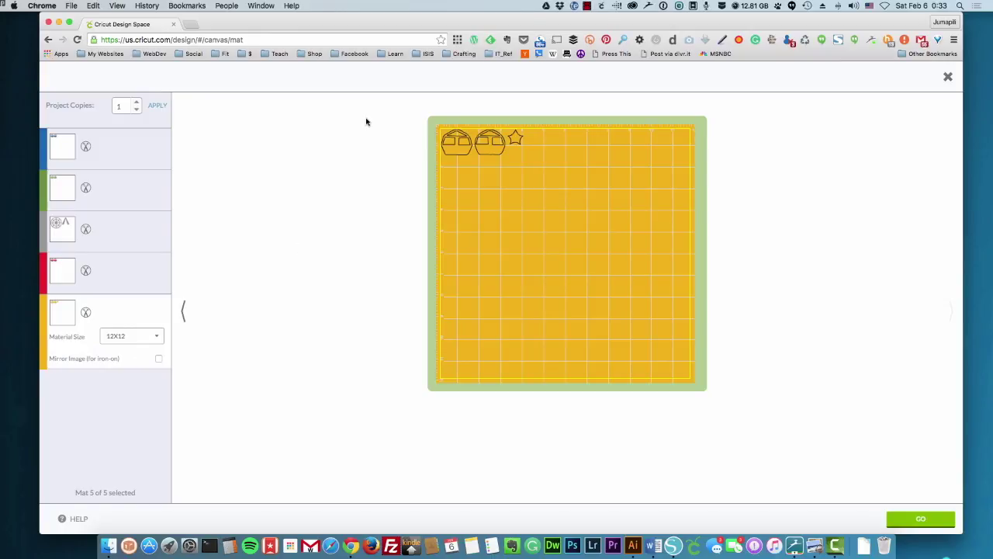
click(919, 520)
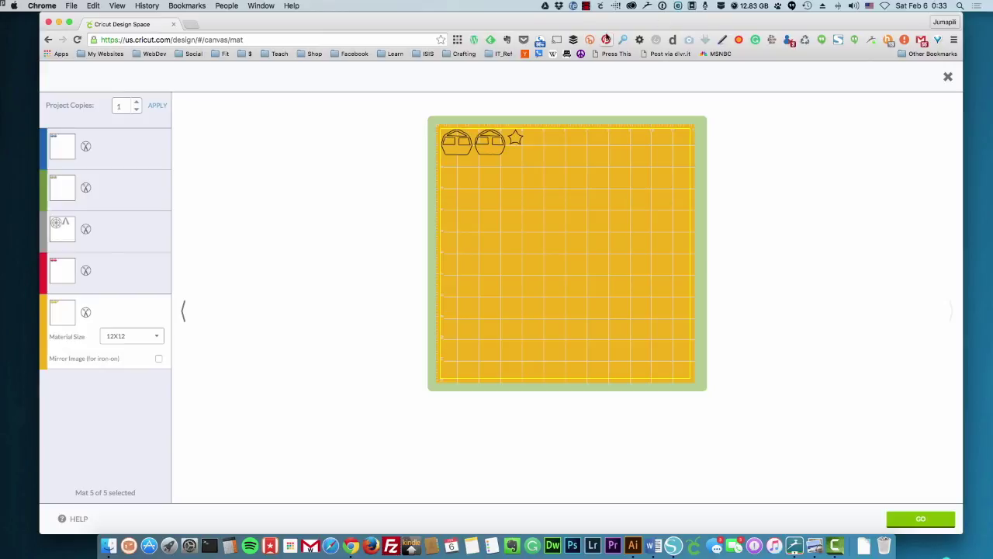
click(586, 6)
click(604, 19)
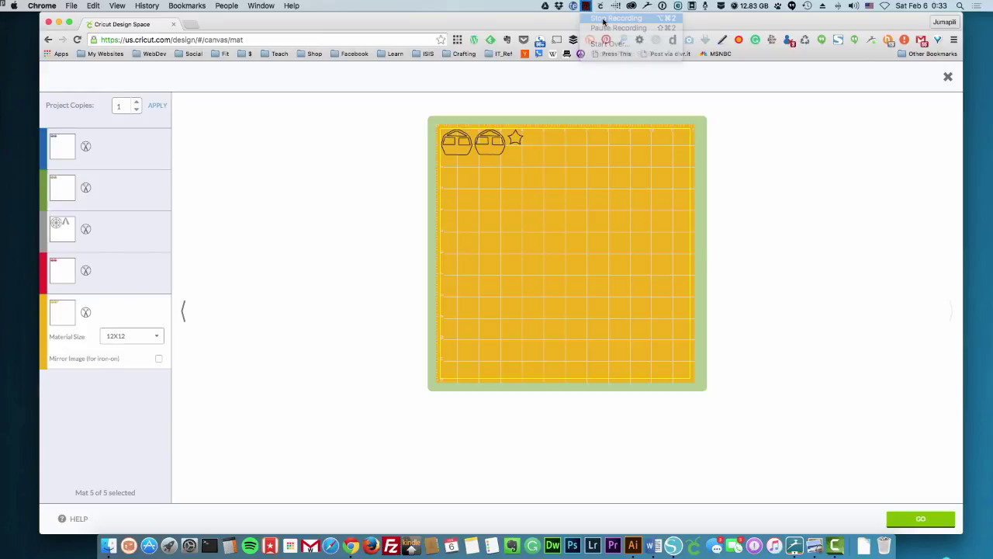